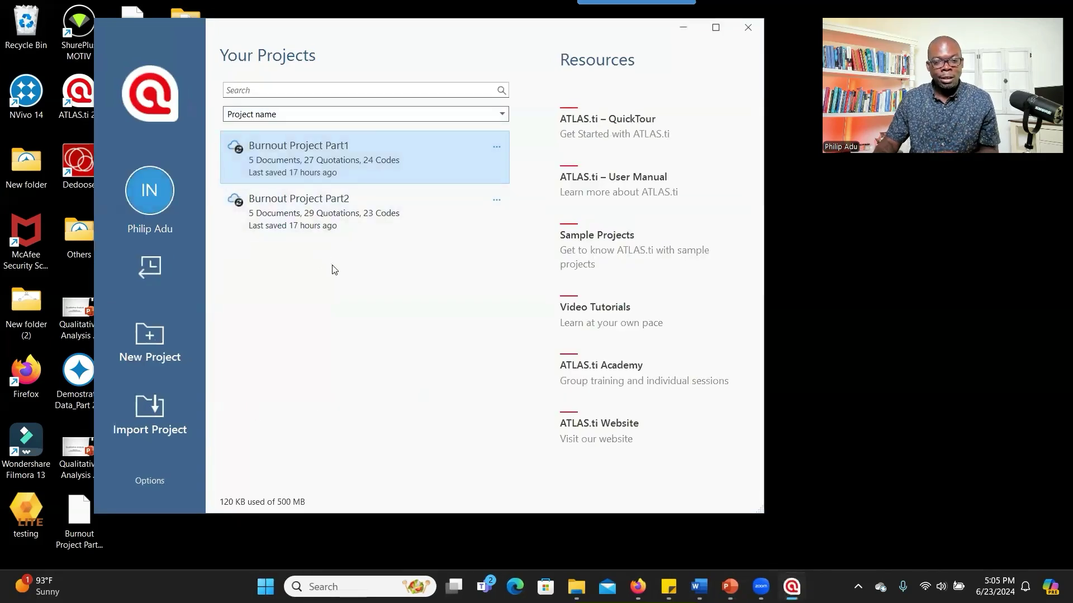
Create a new project named "Project Burnout" with the comment "This is about exploring the causes and solutions of burnout.".
click(716, 27)
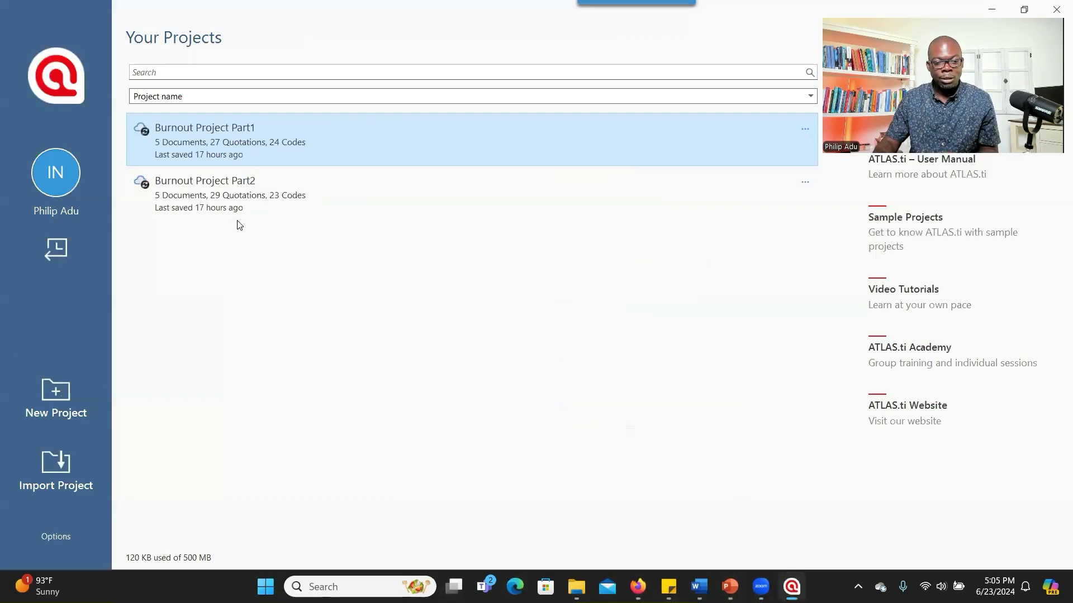
click(58, 402)
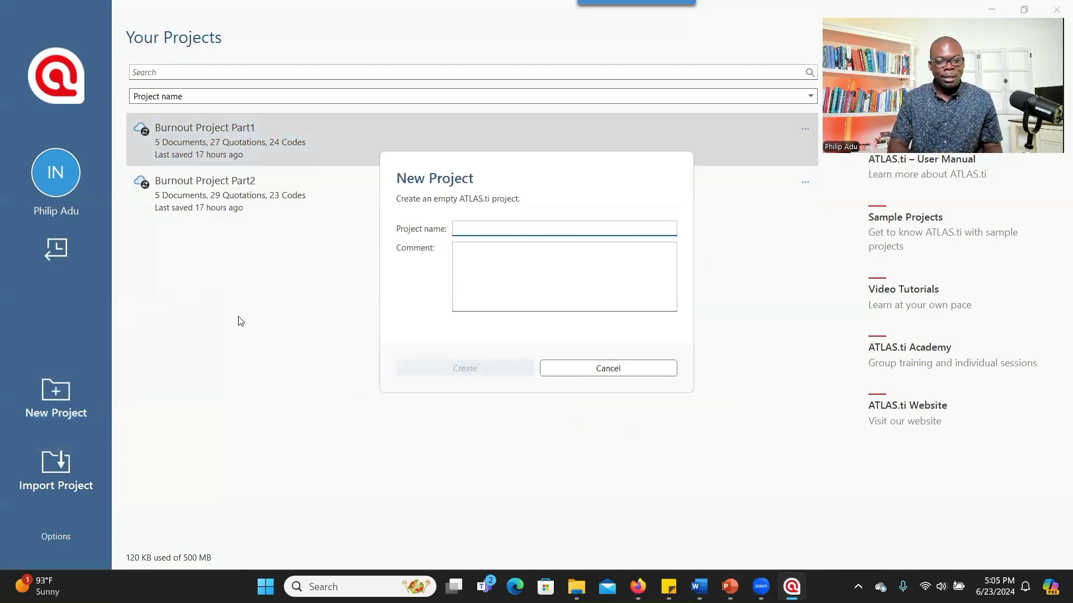
text(Project)
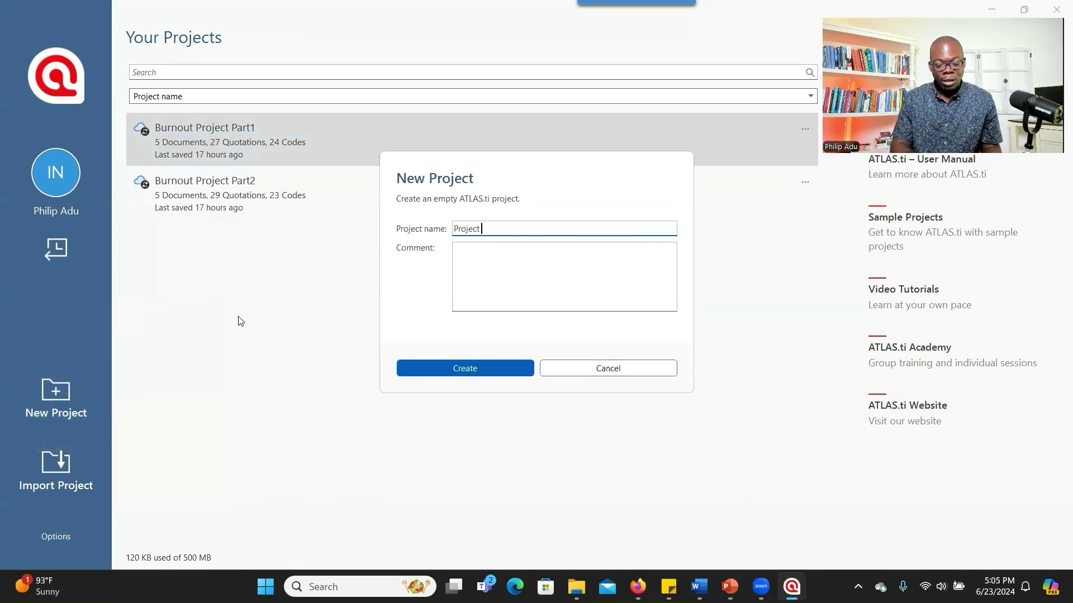
text( B)
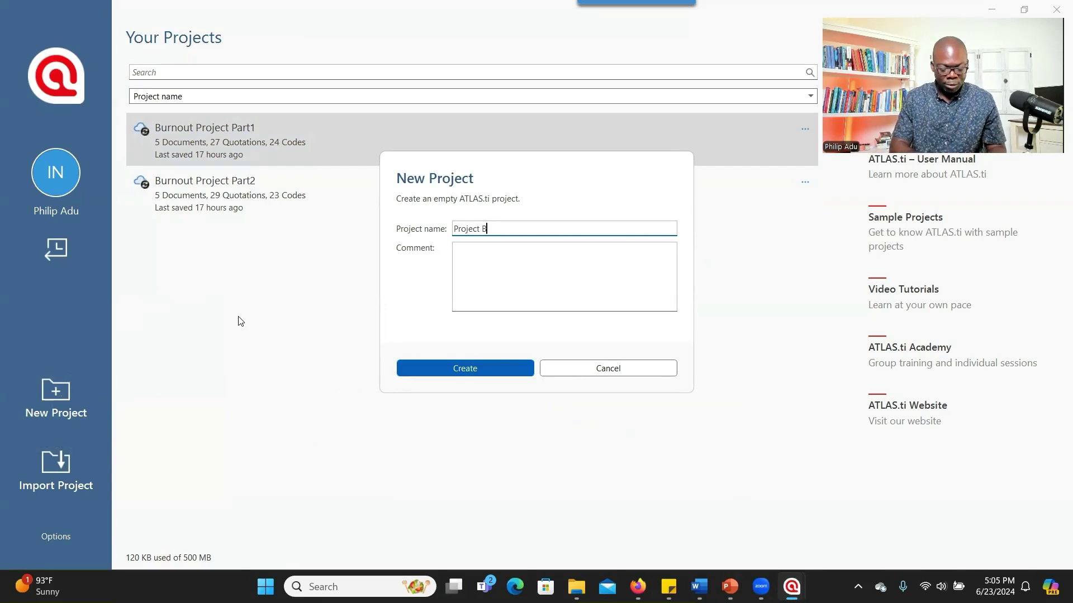
text(urnout)
click(461, 281)
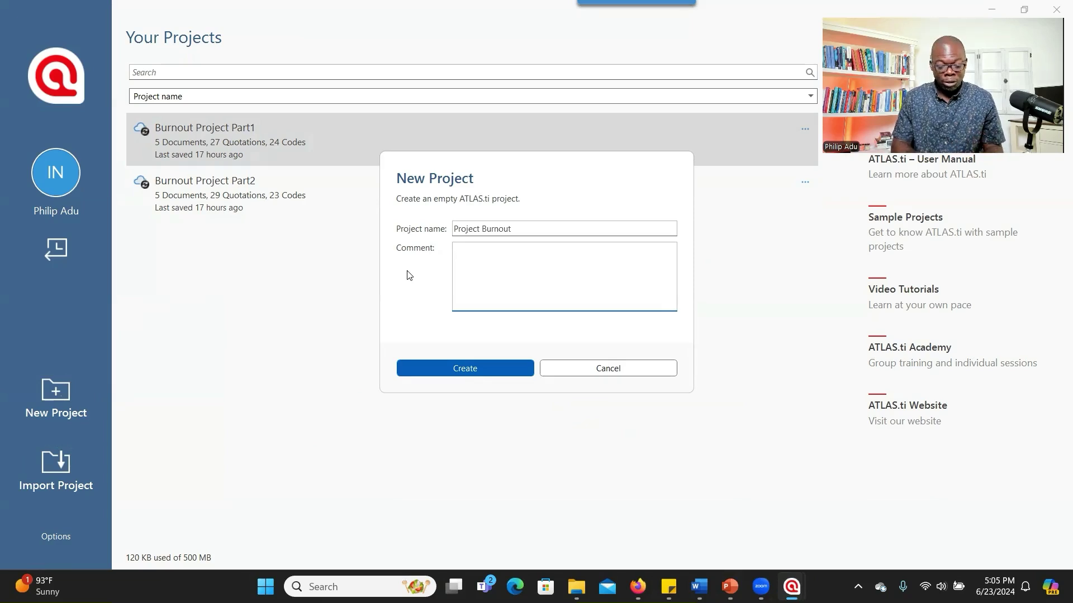
text(This is about exploring the causes and solutions of burnout)
text(.)
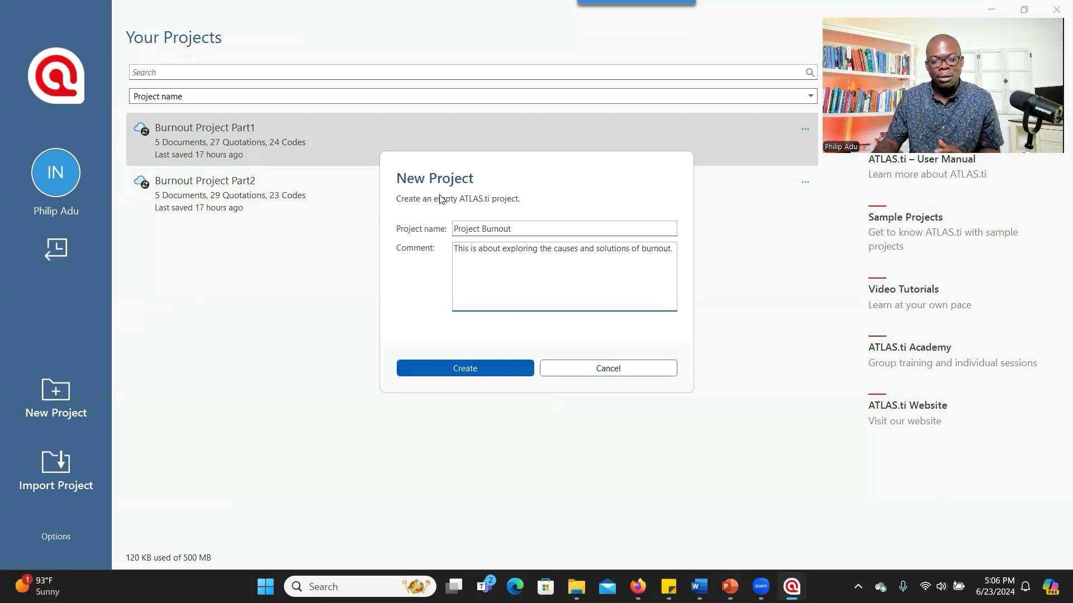
click(495, 368)
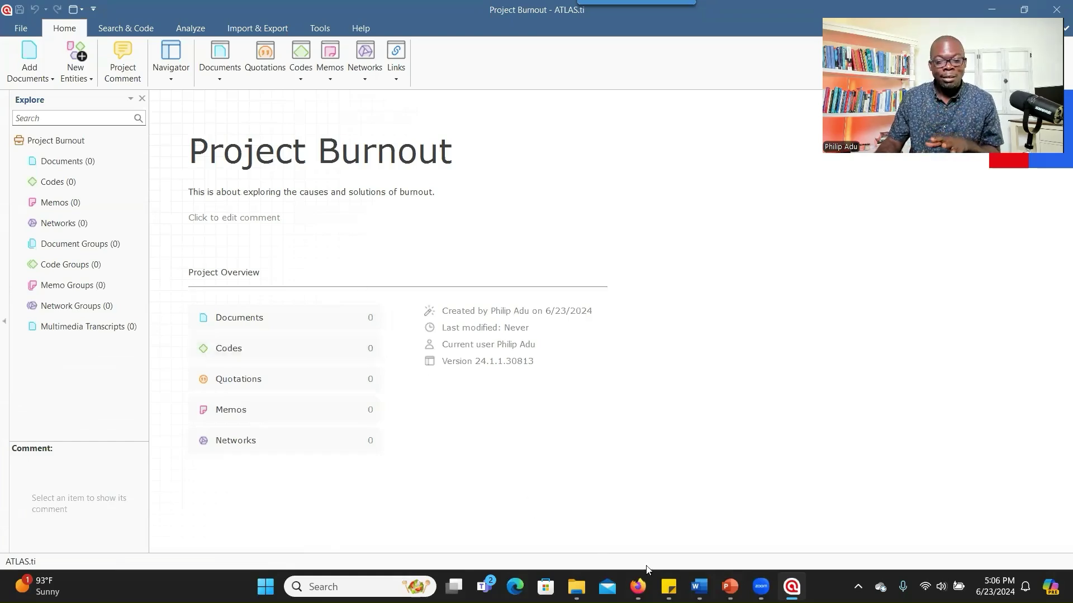
Open the "Research questions and demographics" Word document from the DATA folder and change the purpose sentence's verb after "study" to "was".
click(576, 587)
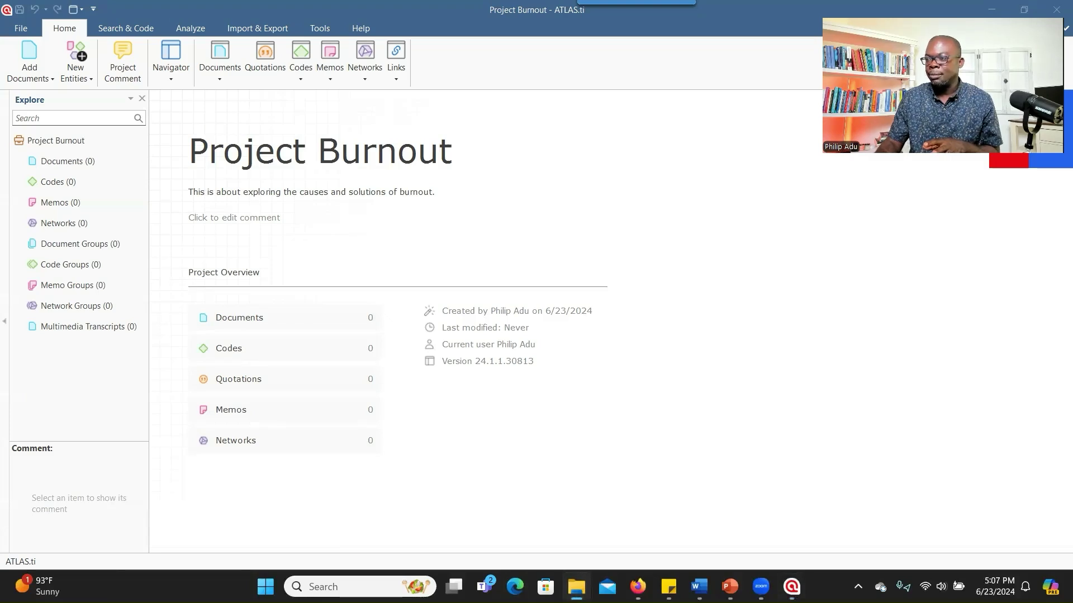
click(576, 587)
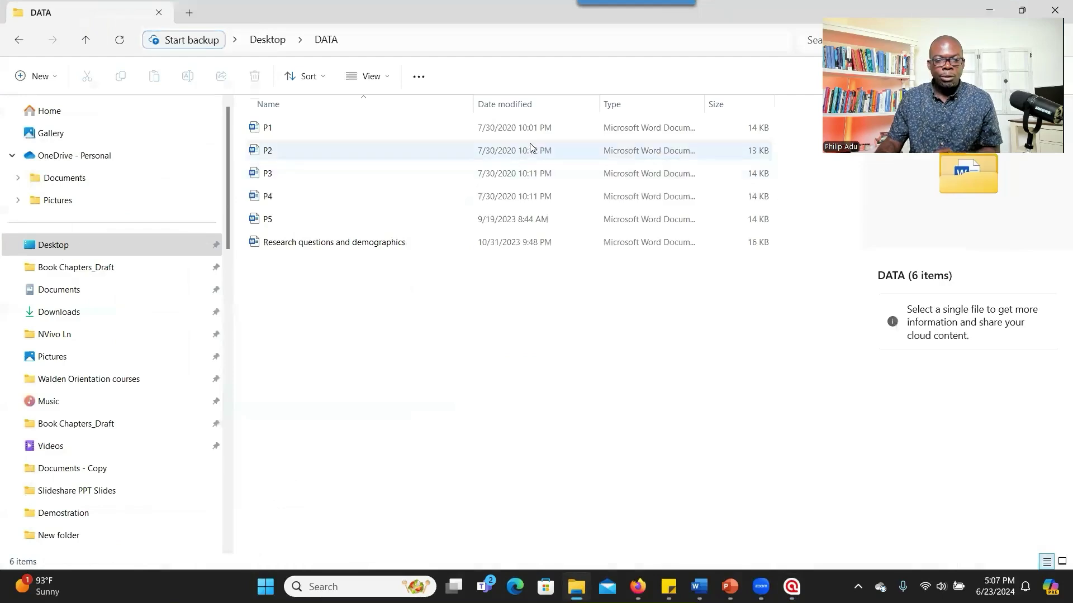
click(443, 249)
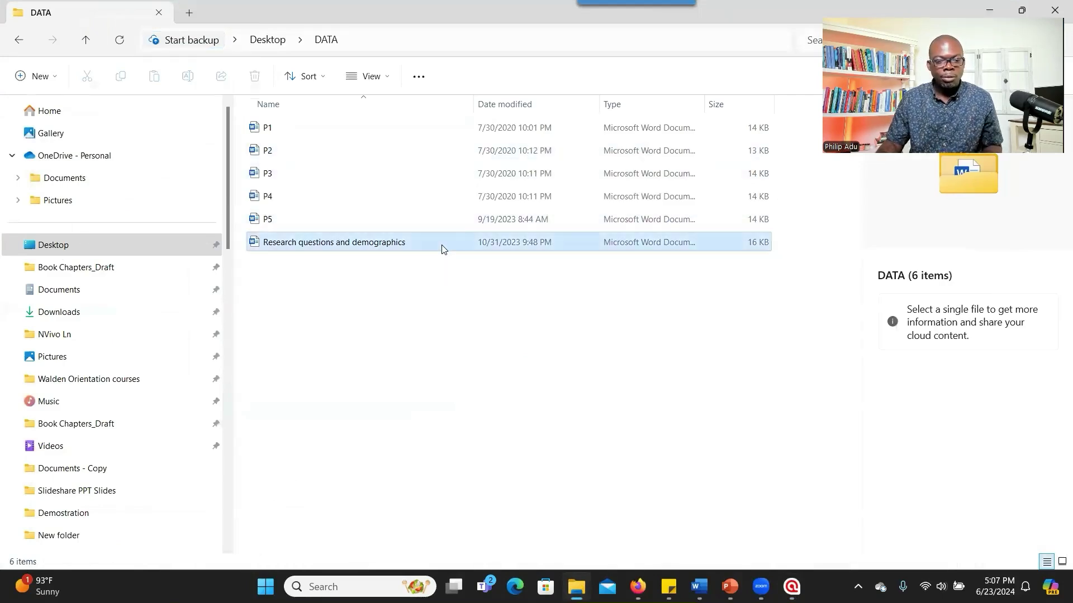
double_click(443, 249)
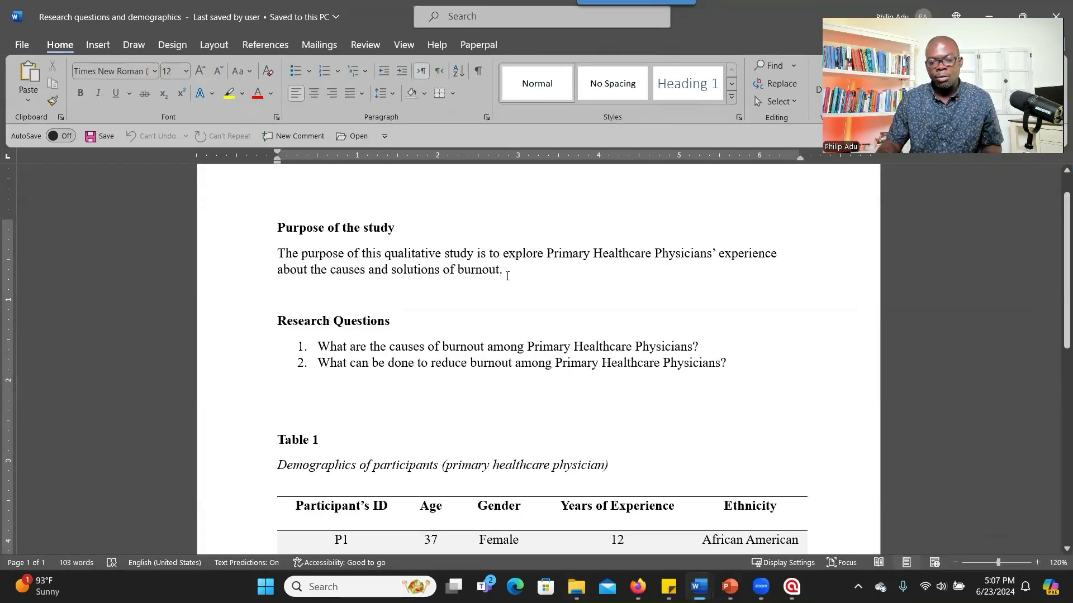
double_click(481, 253)
text(was)
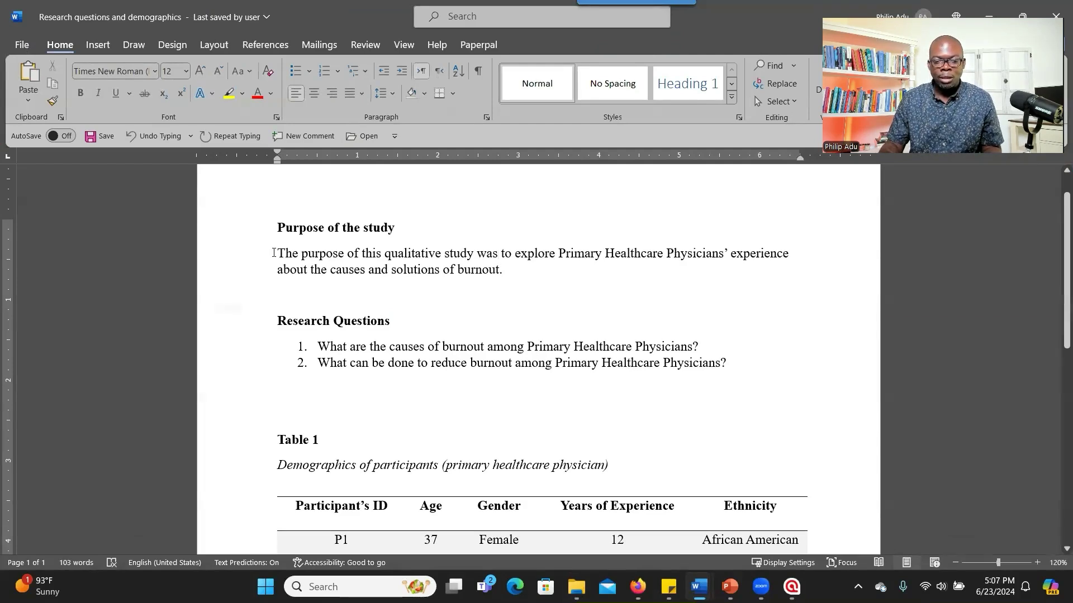
Review the study purpose, the two research questions, the participant demographics table and the linked documents in the Word file.
drag(274, 253, 447, 273)
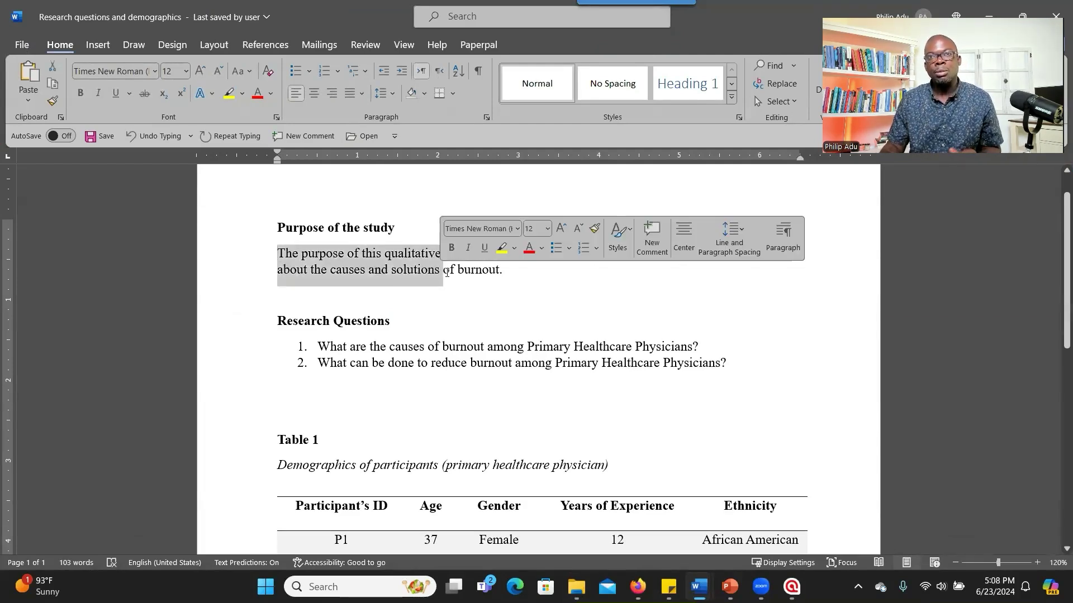
click(448, 301)
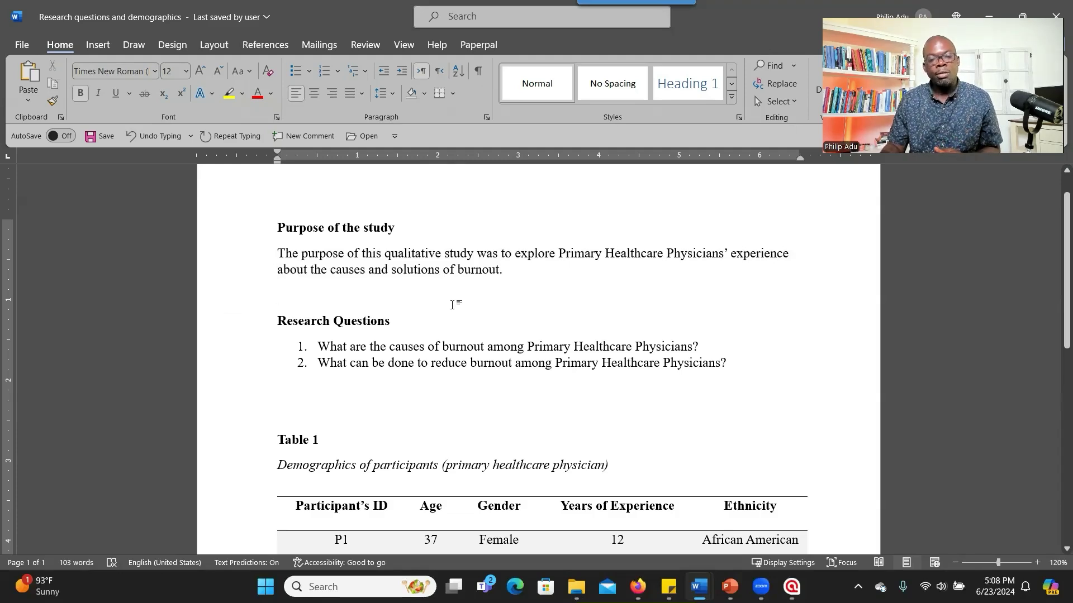
drag(344, 348, 477, 375)
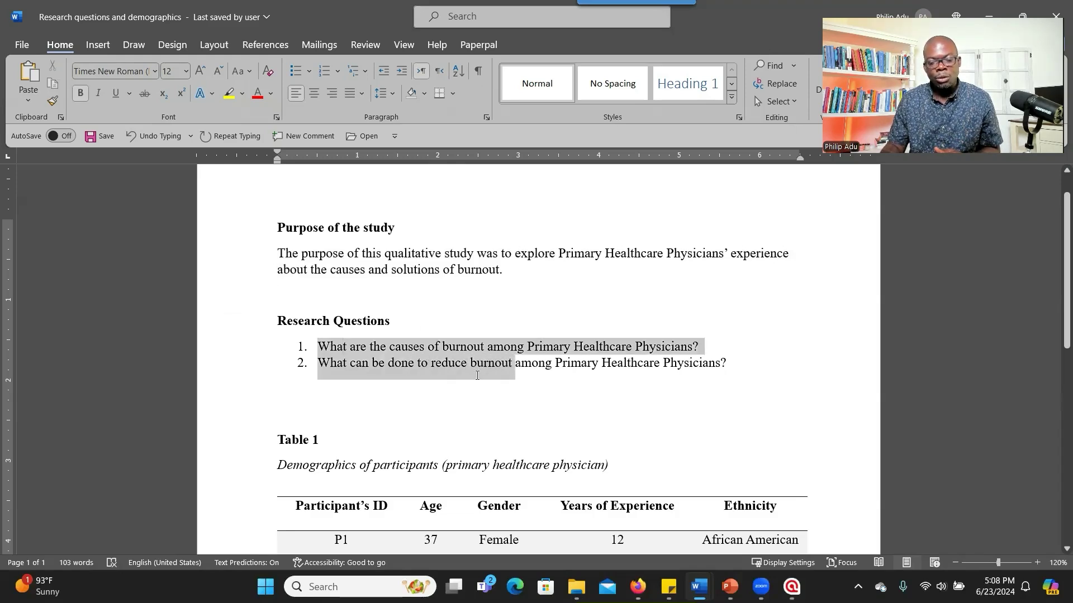
click(447, 364)
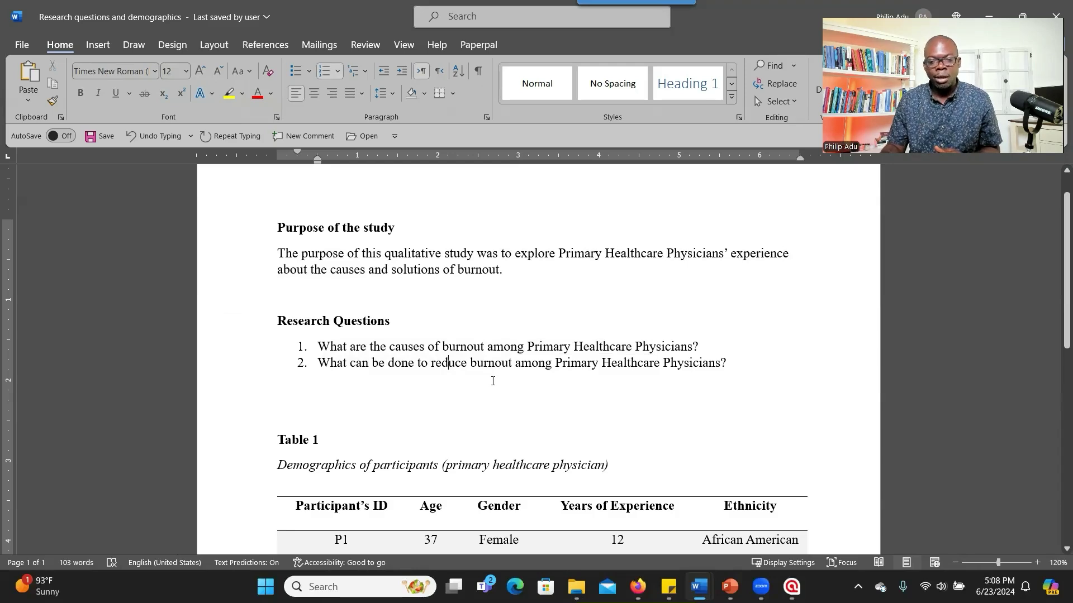
scroll(504, 380, down, 5)
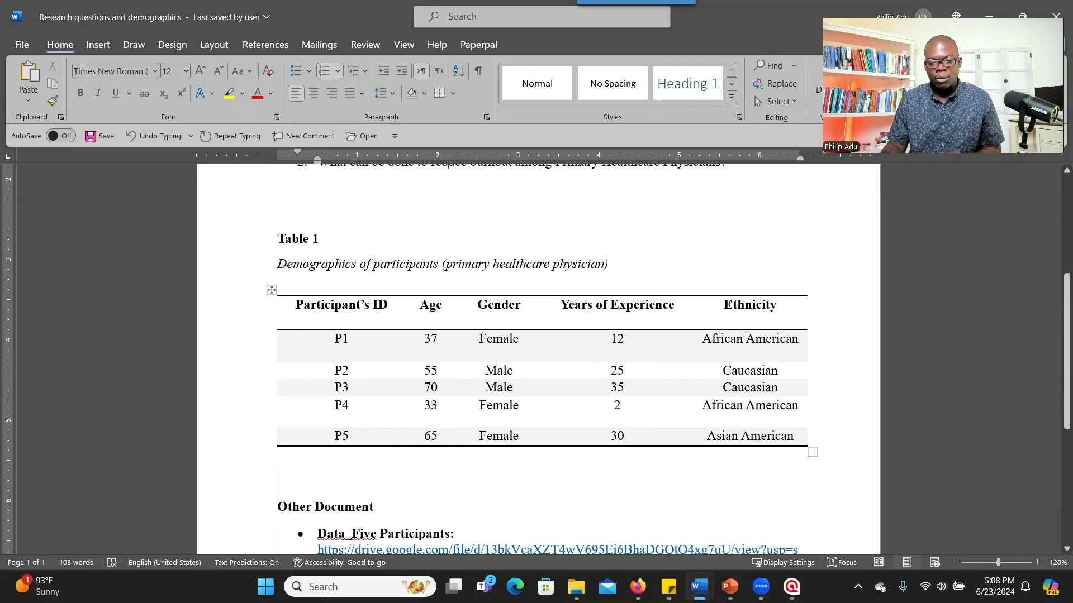
scroll(573, 456, down, 3)
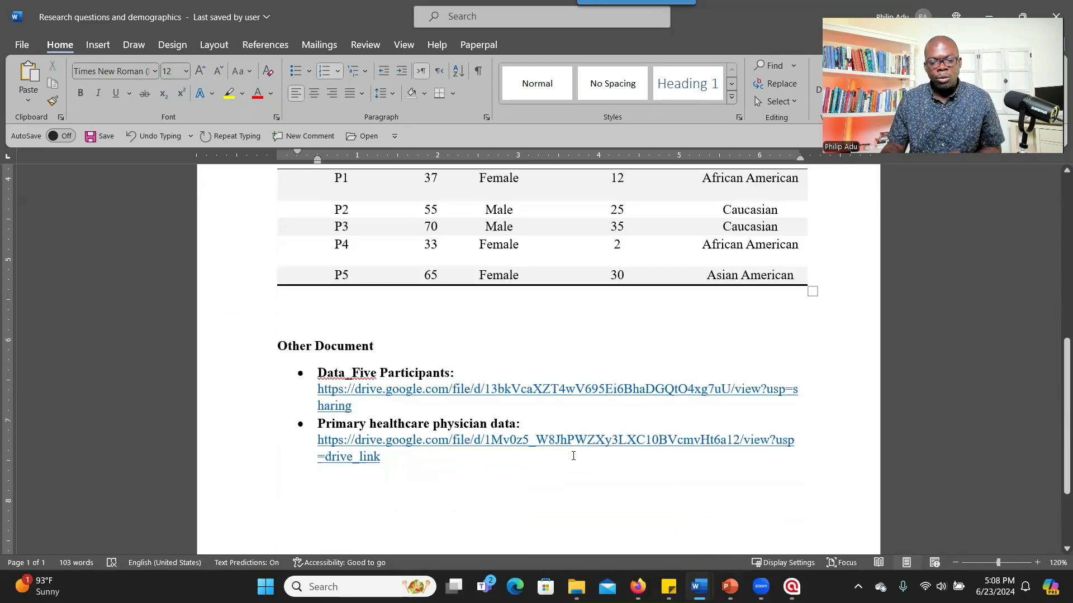
scroll(566, 431, up, 3)
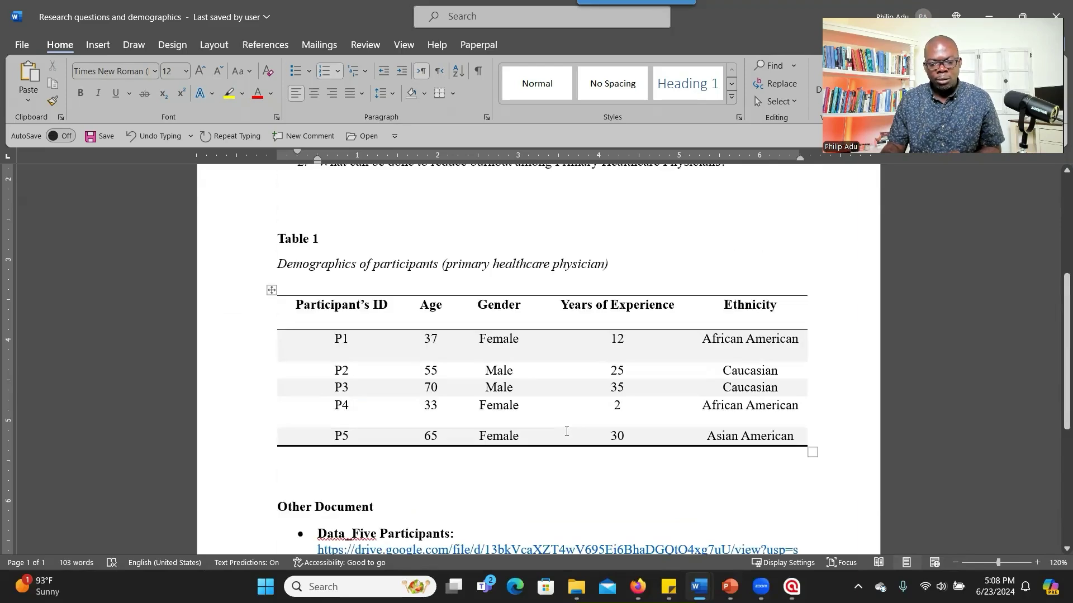
scroll(568, 433, down, 1)
scroll(568, 436, up, 2)
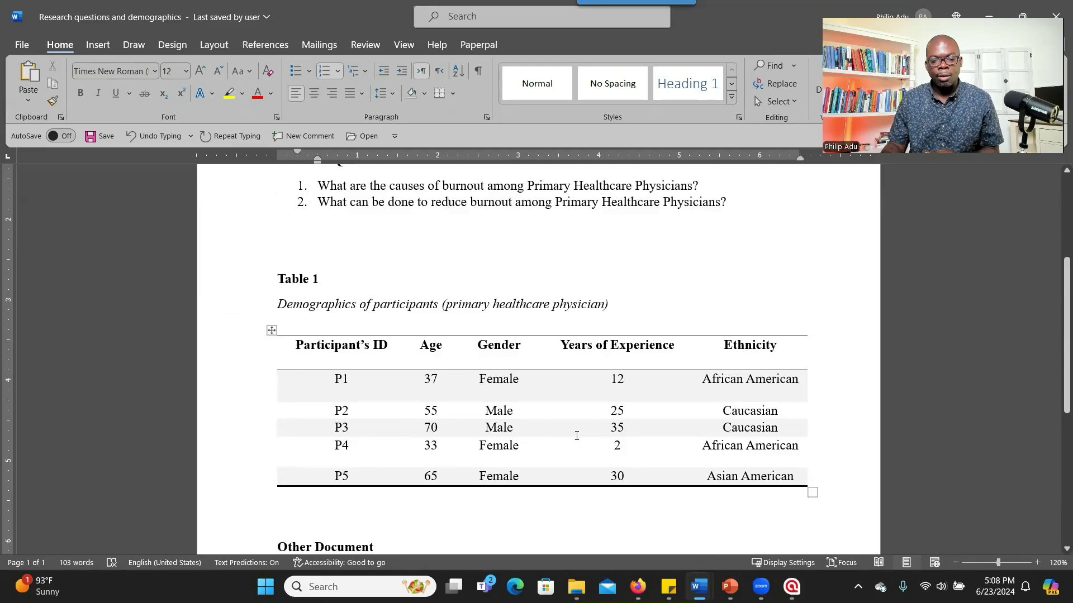
scroll(577, 435, up, 3)
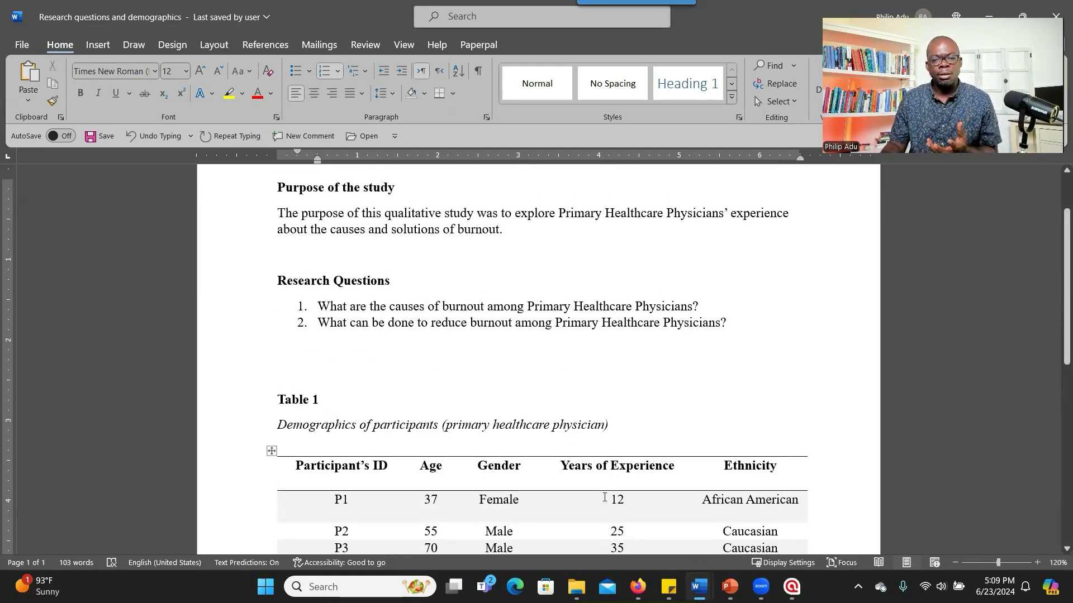
Read through the Participant 1 interview in the P1 Word document and close it.
mouse_move(637, 586)
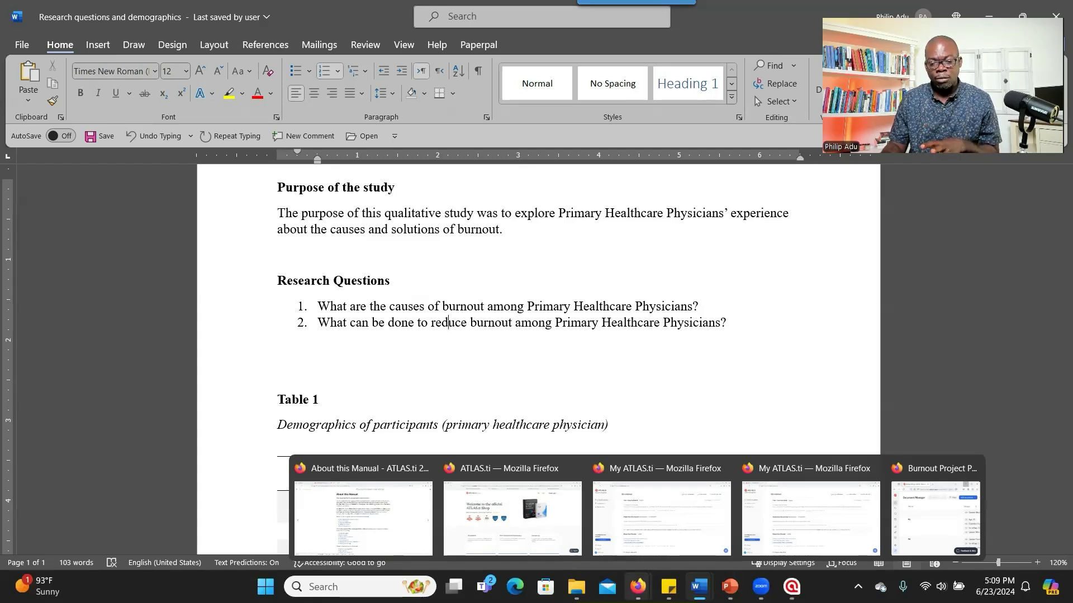
mouse_move(698, 586)
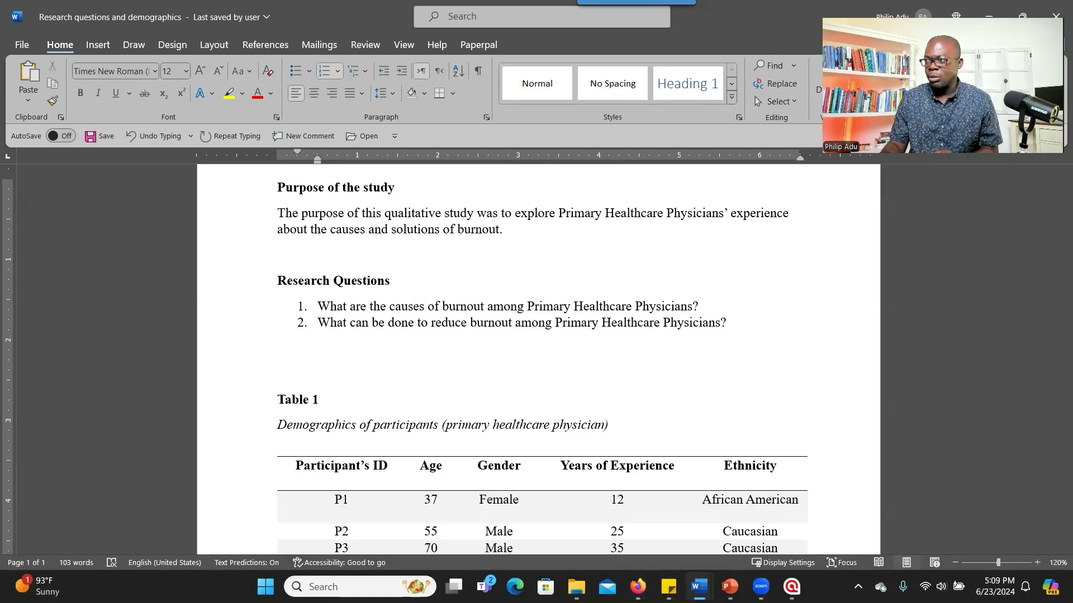
click(698, 586)
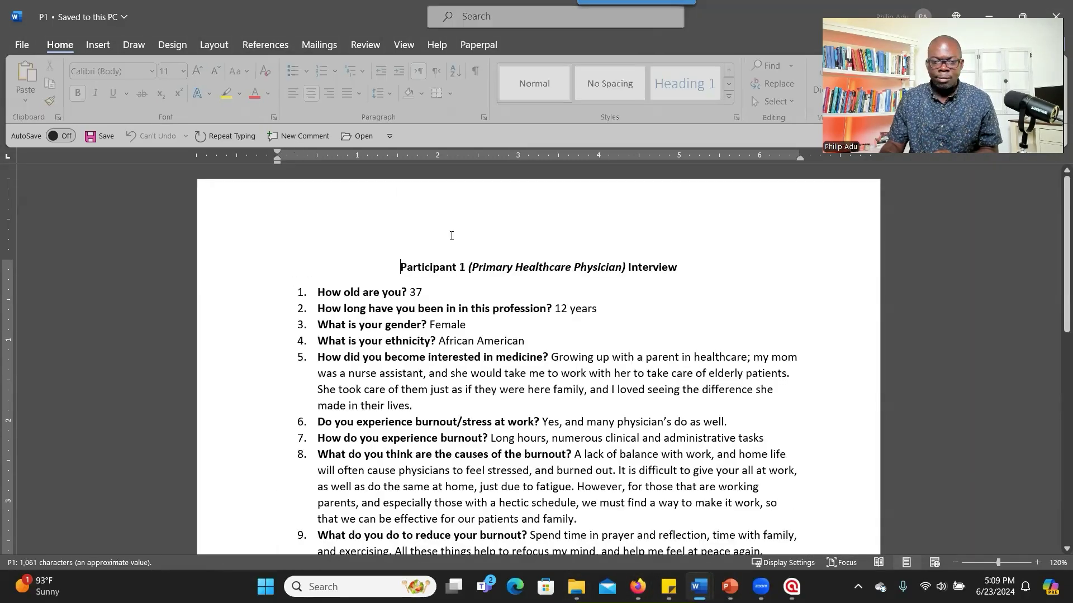
scroll(383, 296, down, 3)
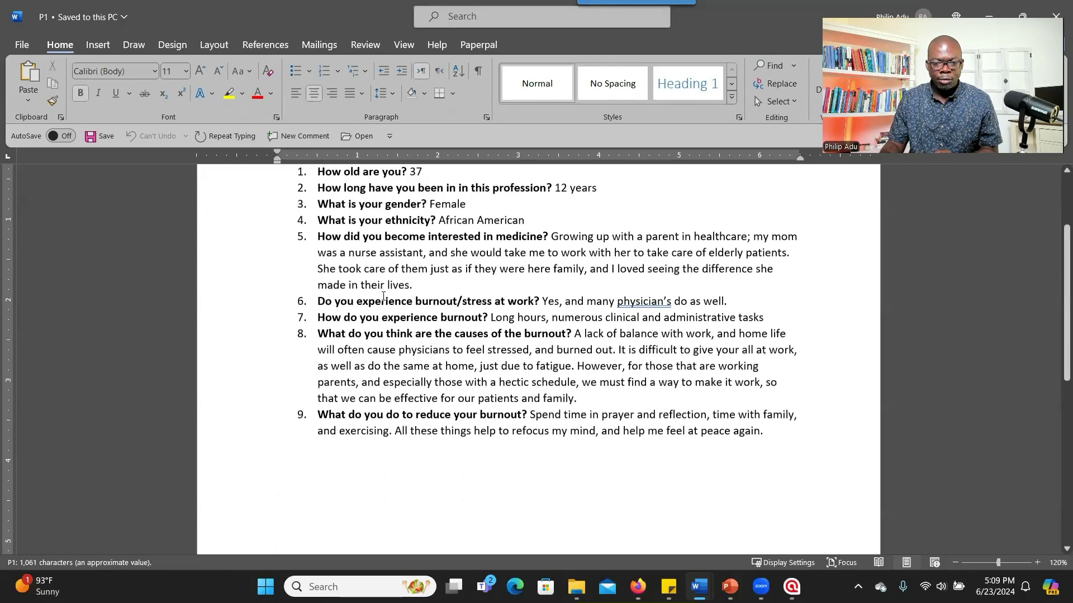
scroll(496, 274, up, 3)
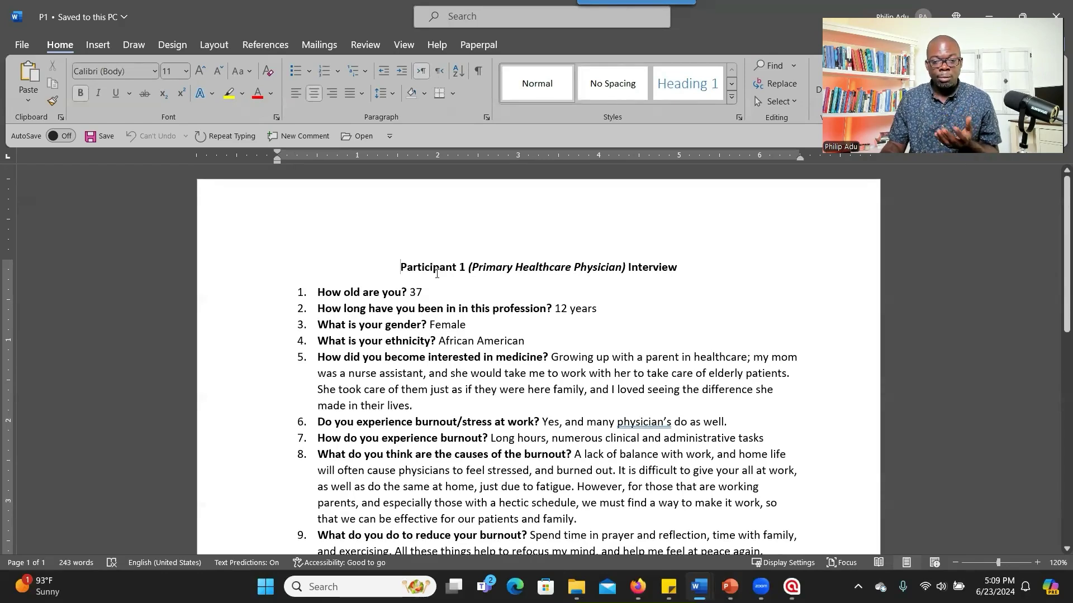
scroll(450, 293, down, 3)
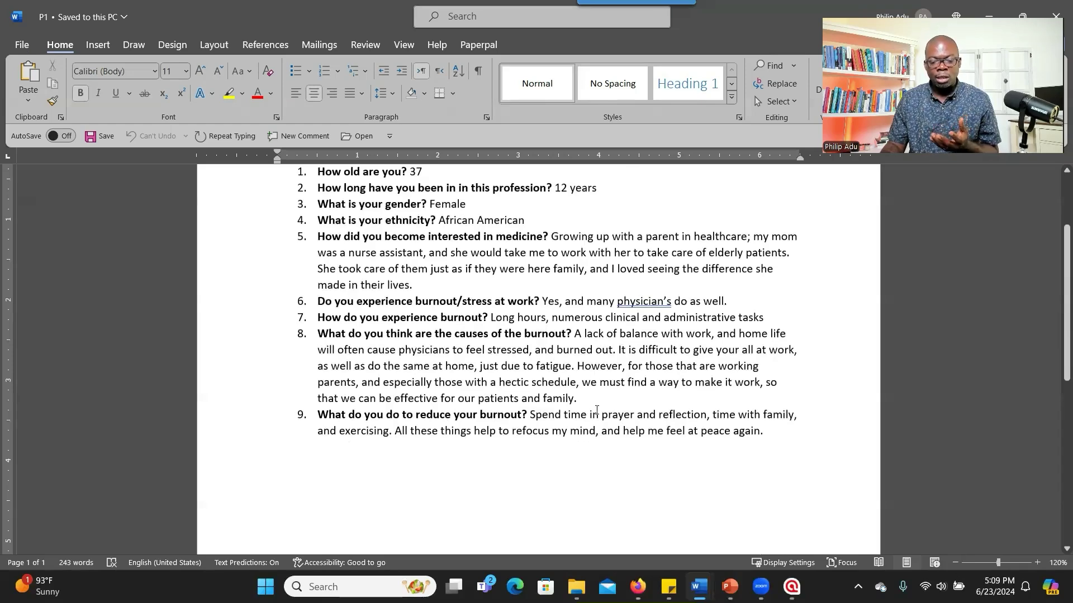
key(ctrl+w)
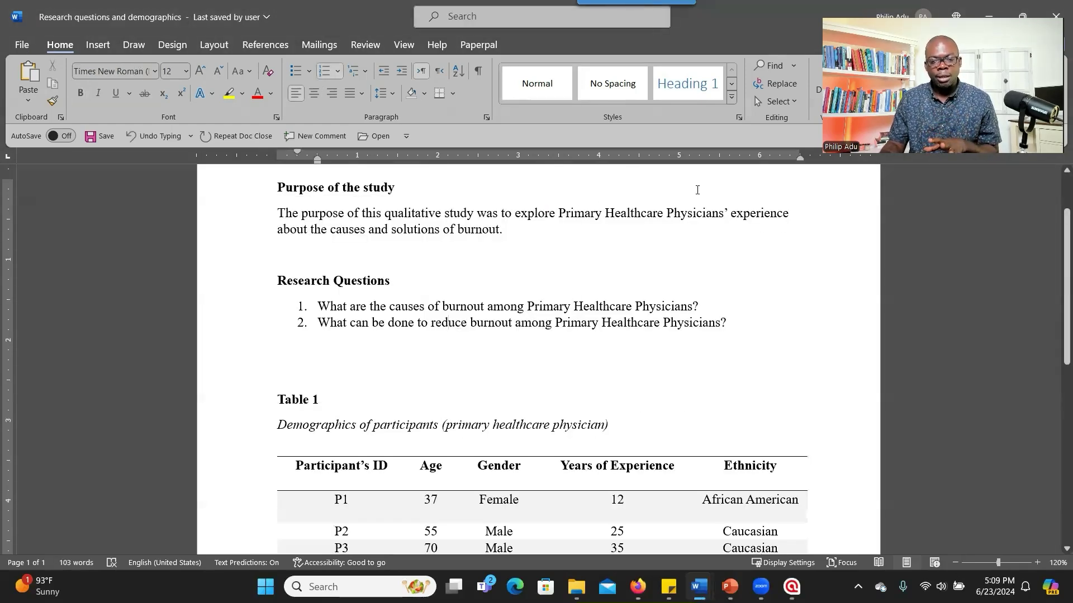
Switch back to ATLAS.ti and add the documents P1 to P5 from the DATA folder on the Desktop to the project.
key(alt+Tab)
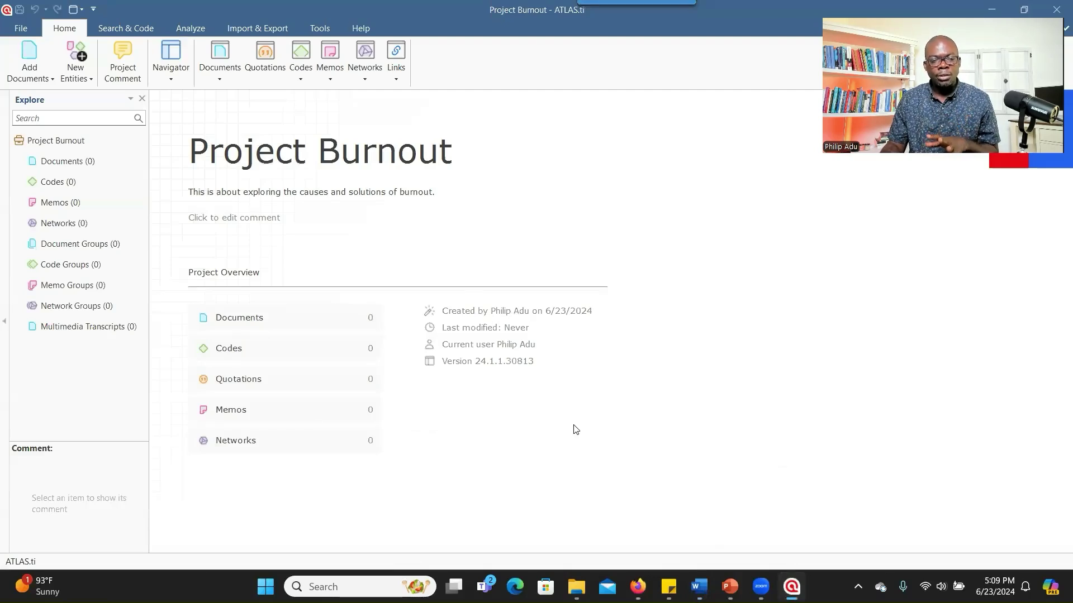
click(38, 75)
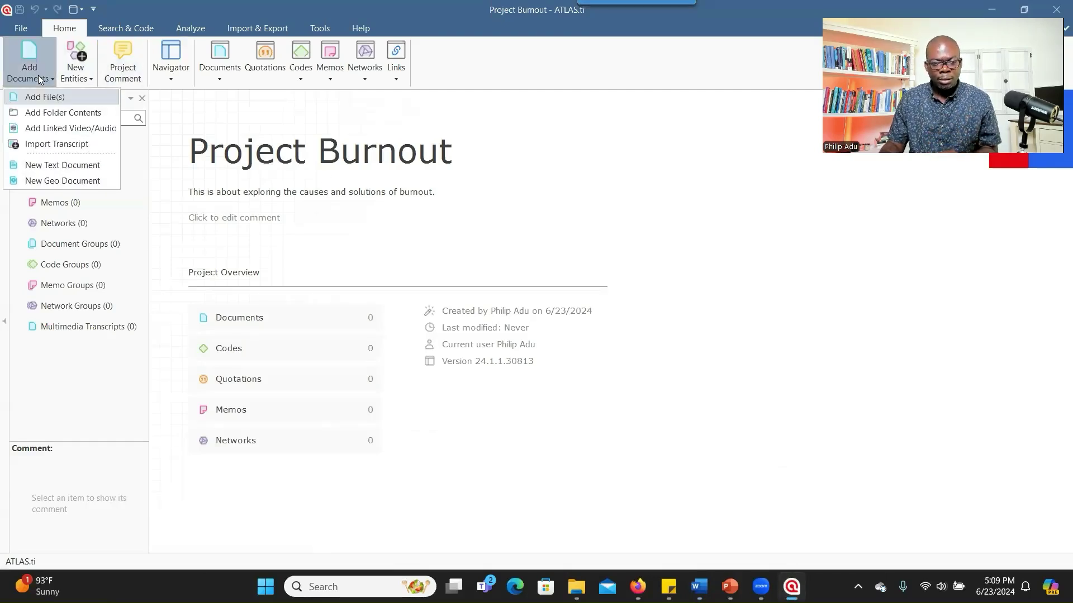
click(63, 98)
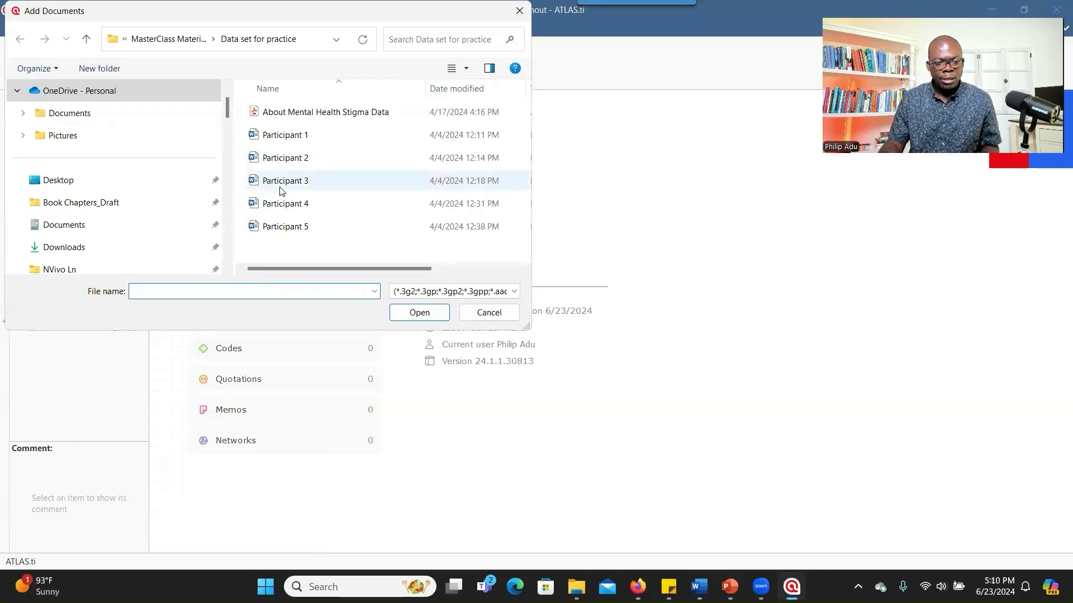
click(168, 182)
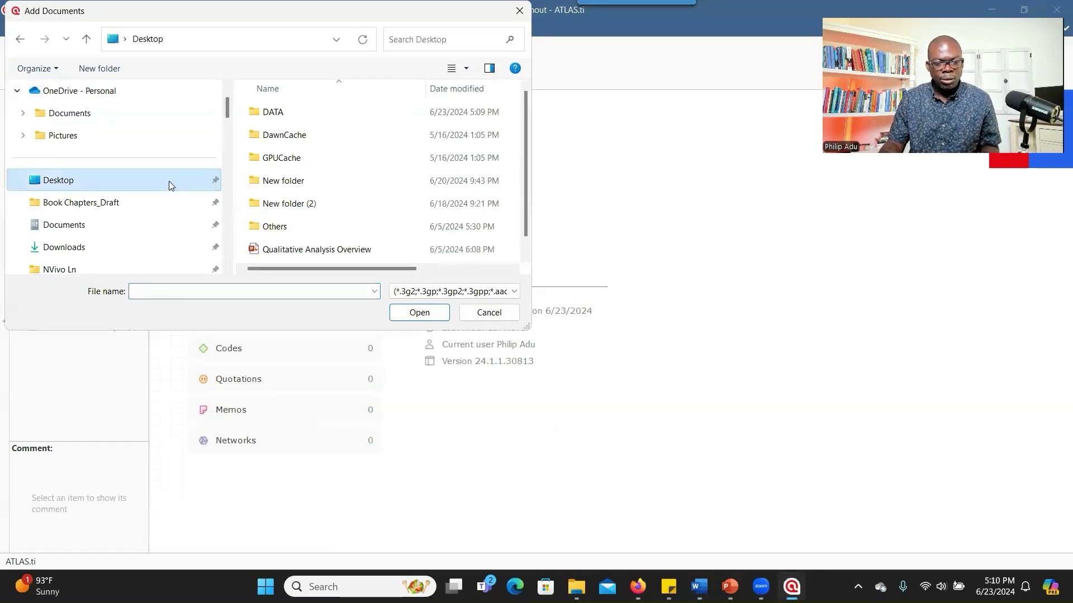
double_click(301, 114)
click(270, 113)
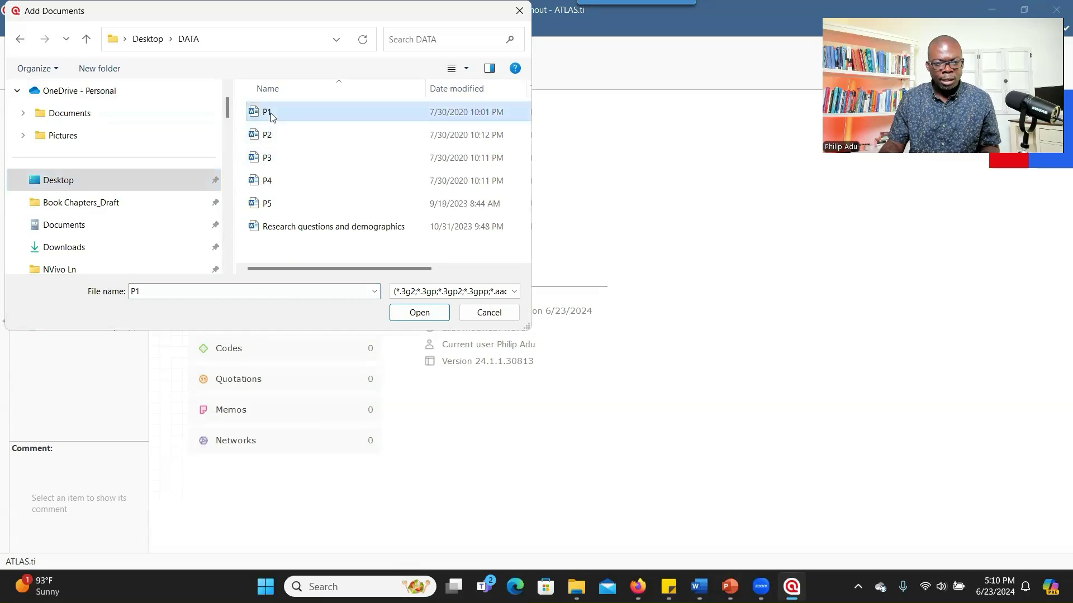
shift+click(277, 209)
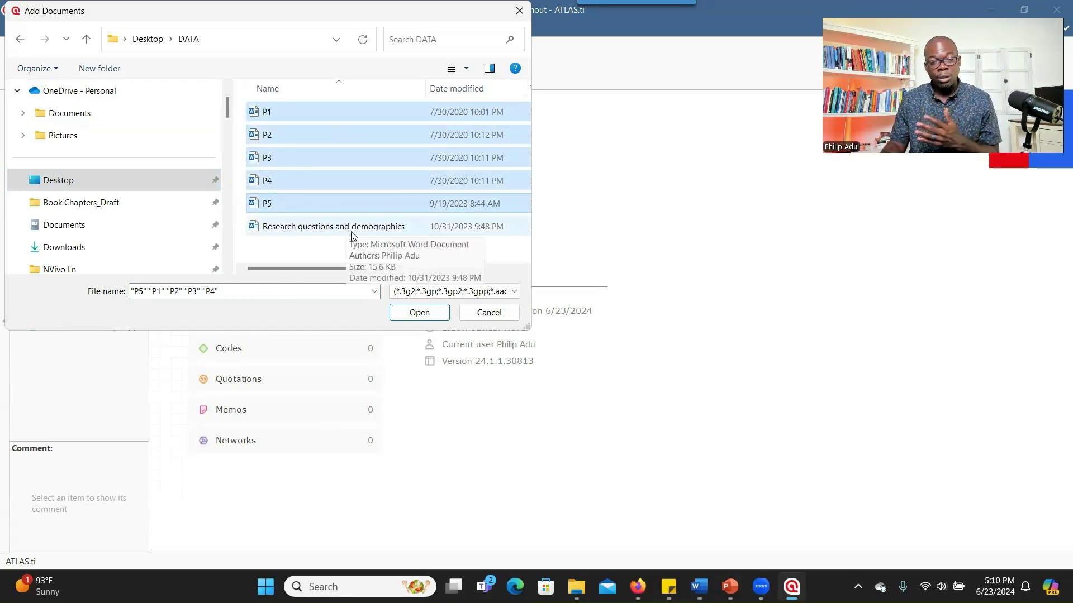
click(406, 312)
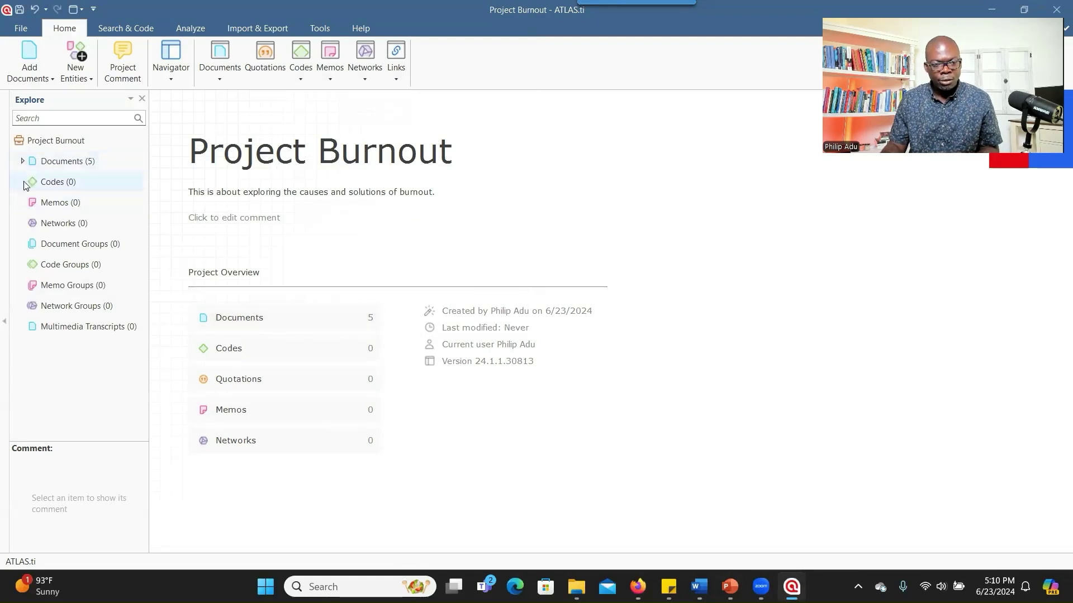
Expand the project's document list in the Explore pane and widen the pane.
click(22, 161)
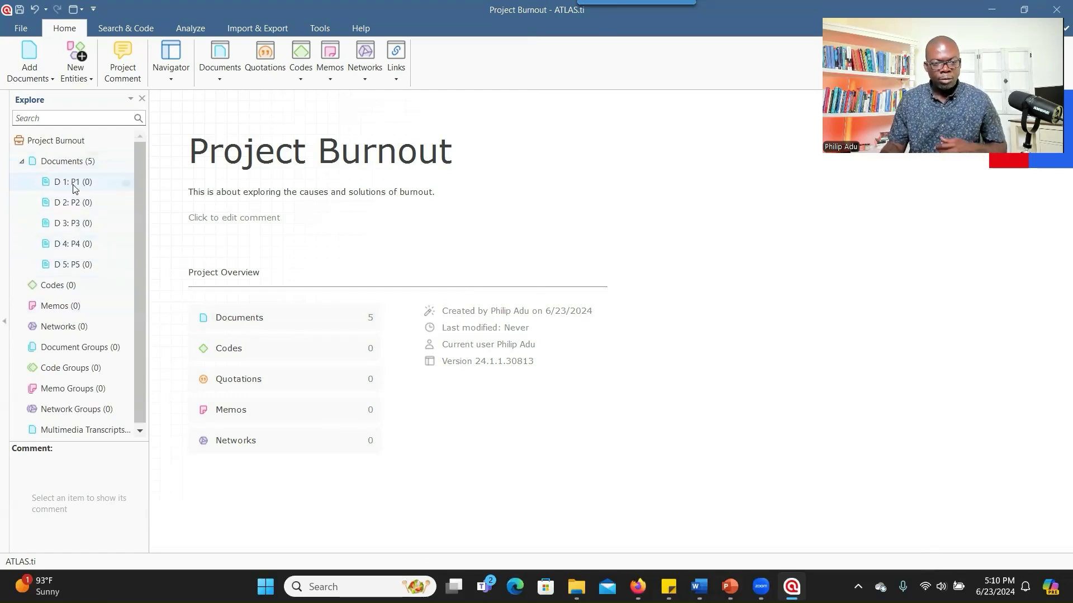
drag(149, 223, 183, 225)
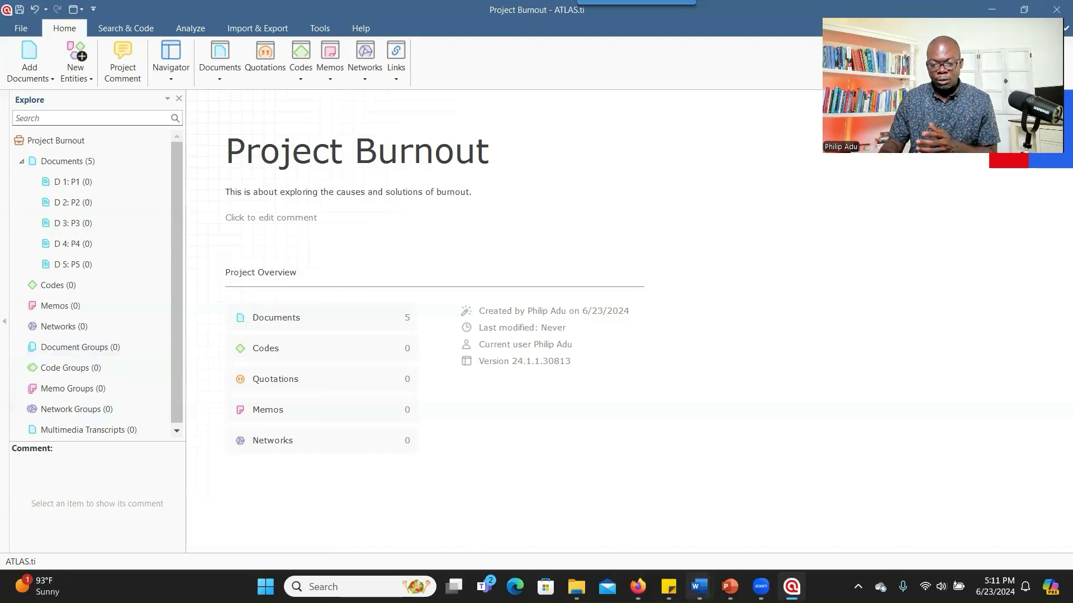
Switch to the "Research questions and demographics" Word document and review the participant demographics in Table 1.
mouse_move(699, 585)
click(846, 535)
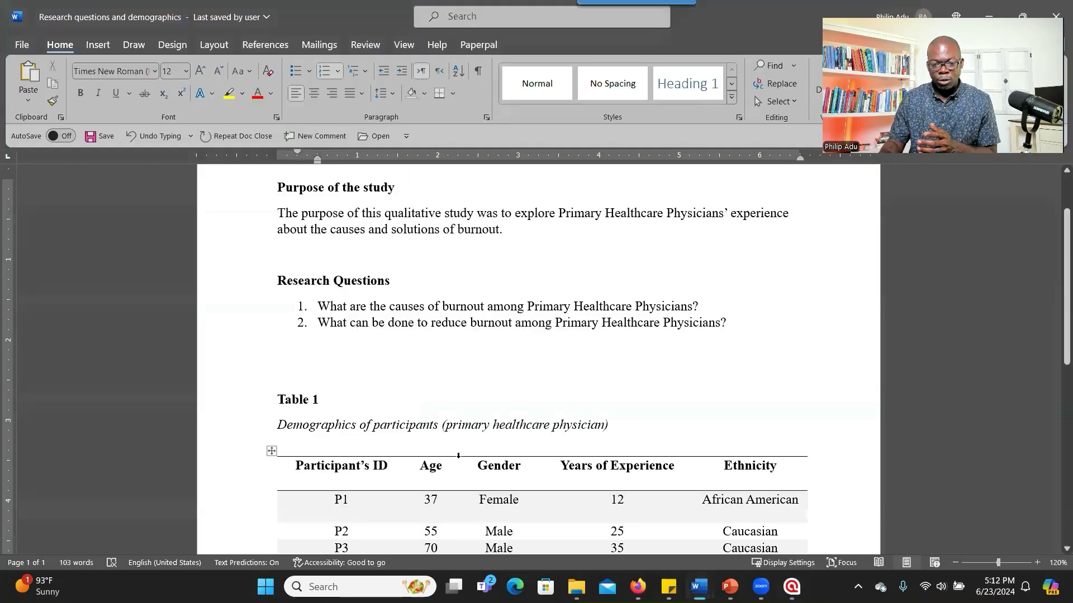
scroll(324, 348, down, 4)
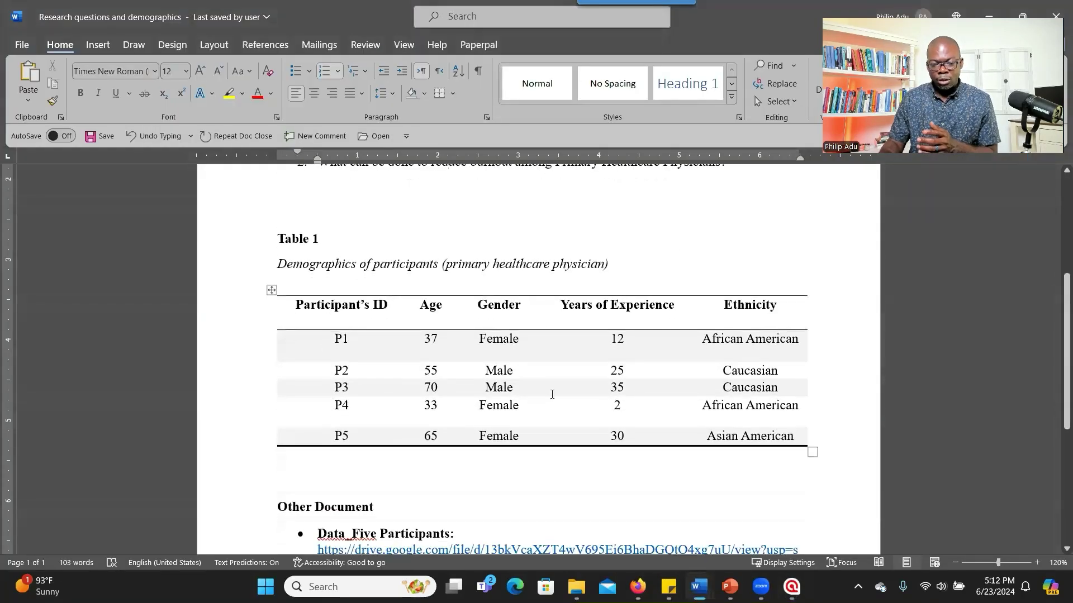
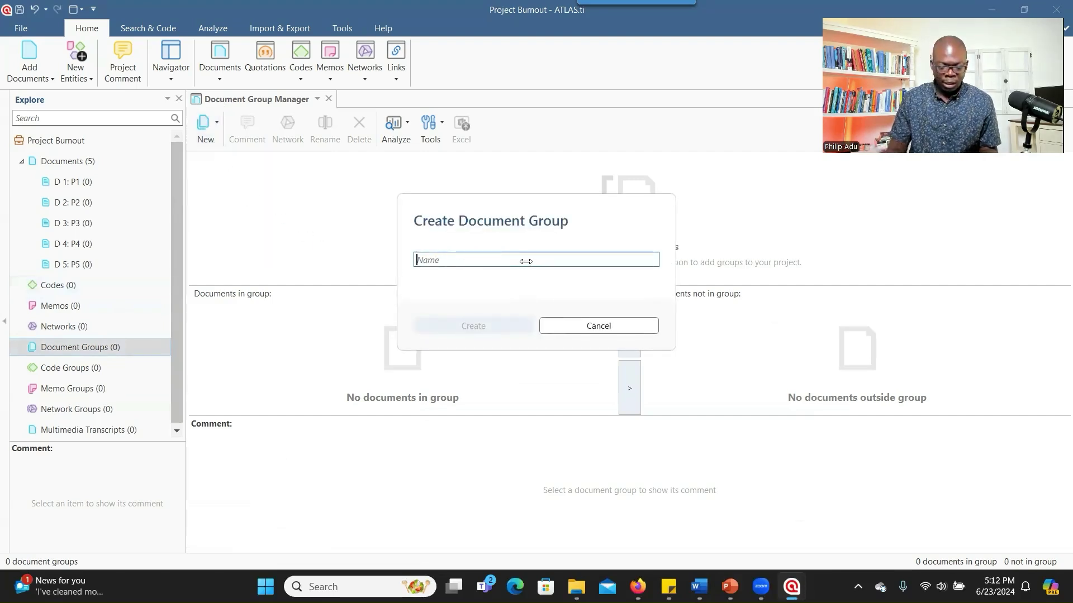
Switch back to ATLAS.ti and create a document group named "Age: 37".
text(Age)
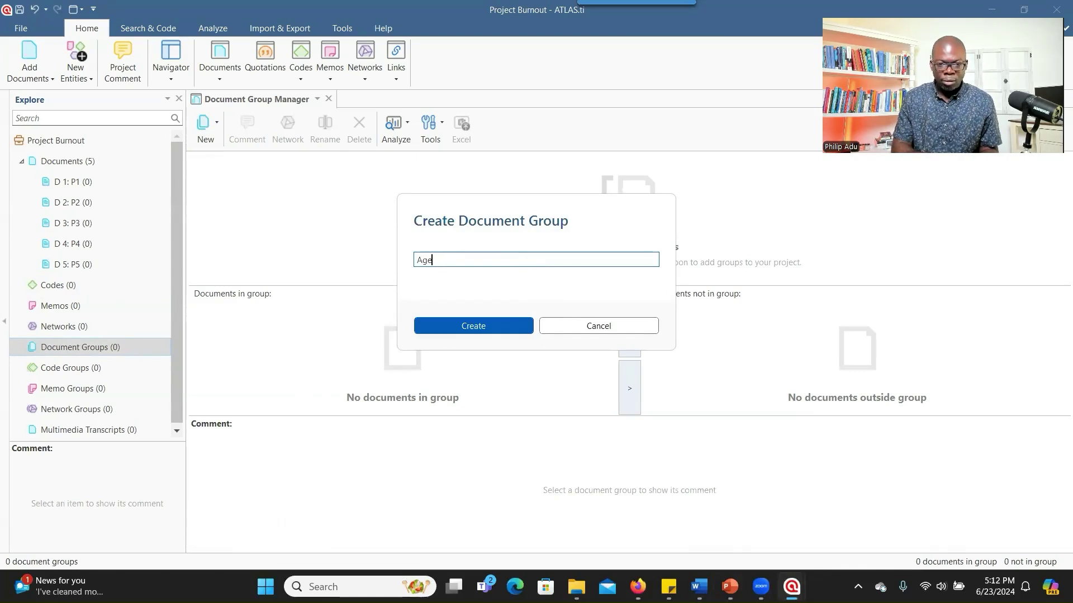
text(:)
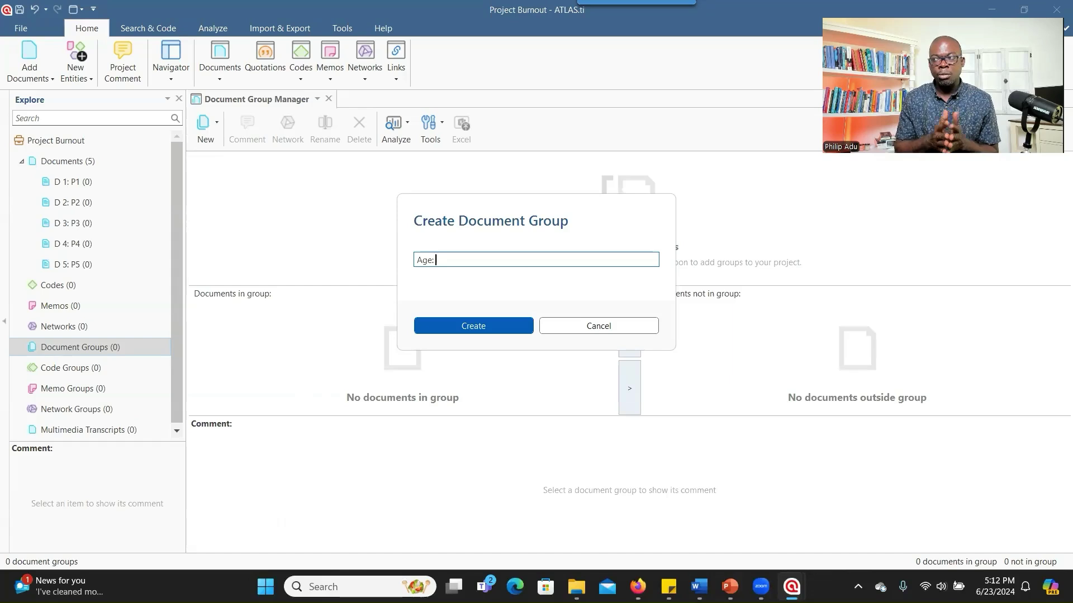
text( 37)
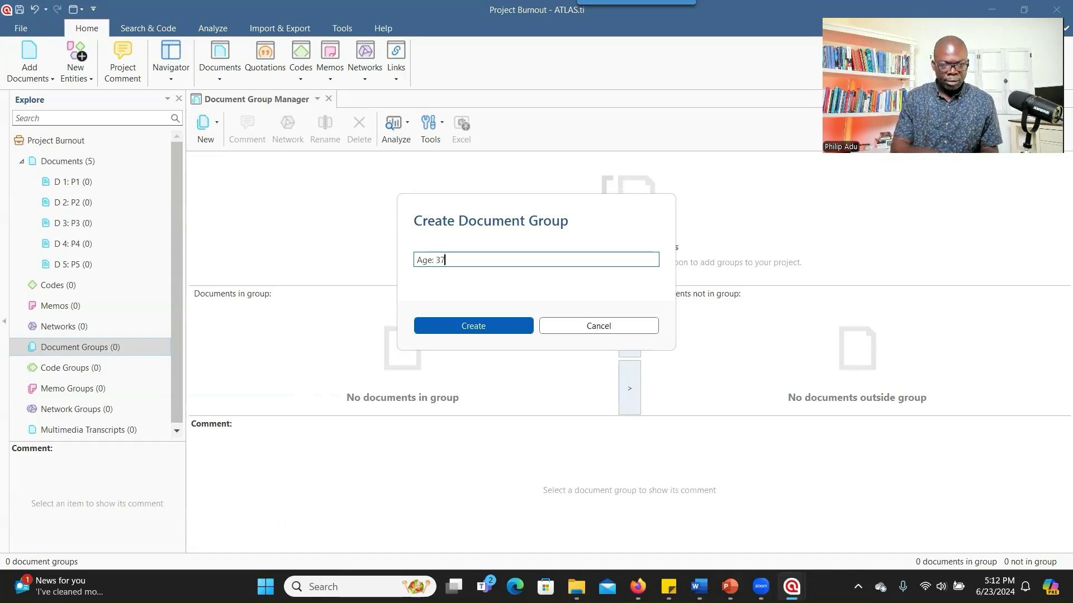
click(475, 327)
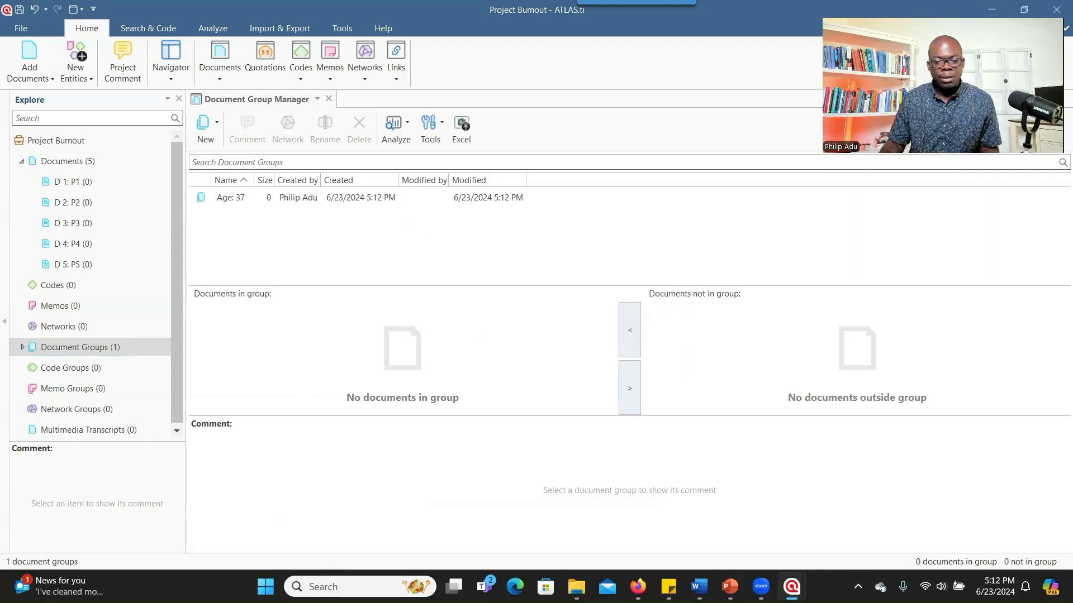
Add document P1 to the "Age: 37" document group.
click(312, 199)
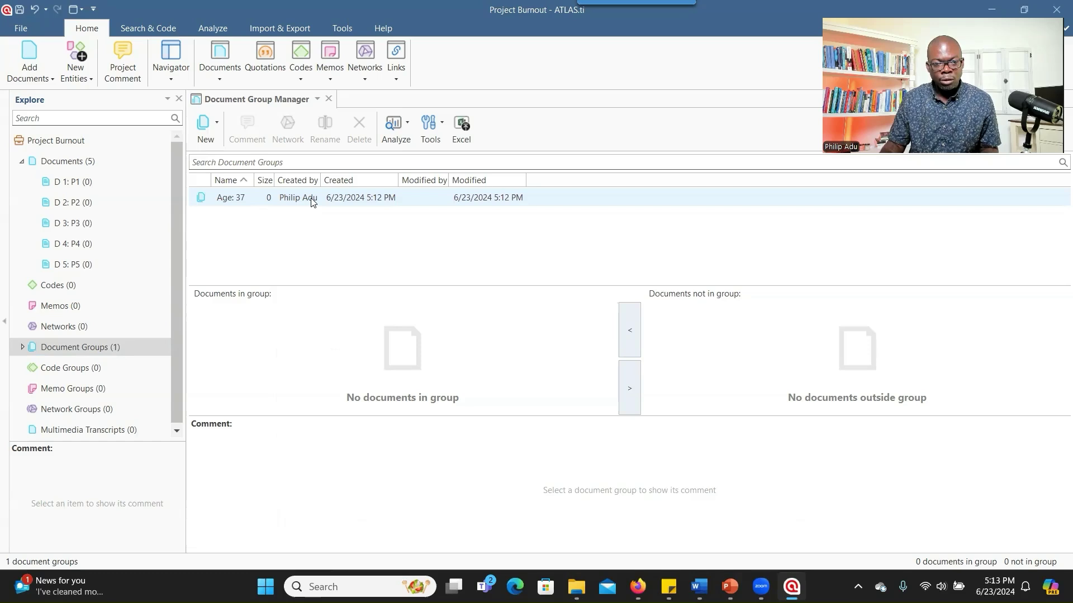
click(312, 202)
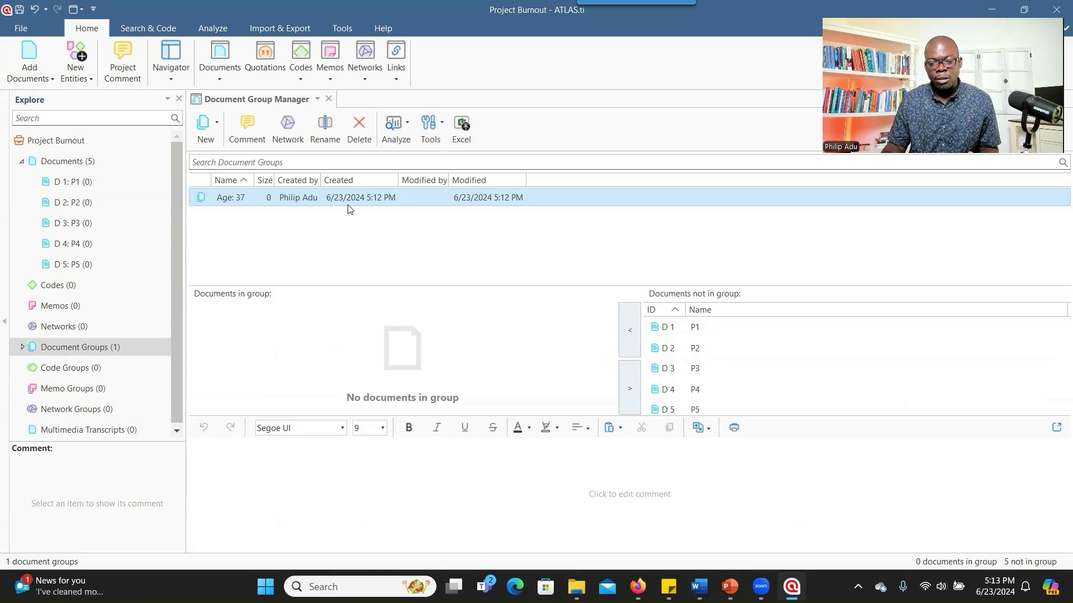
double_click(674, 335)
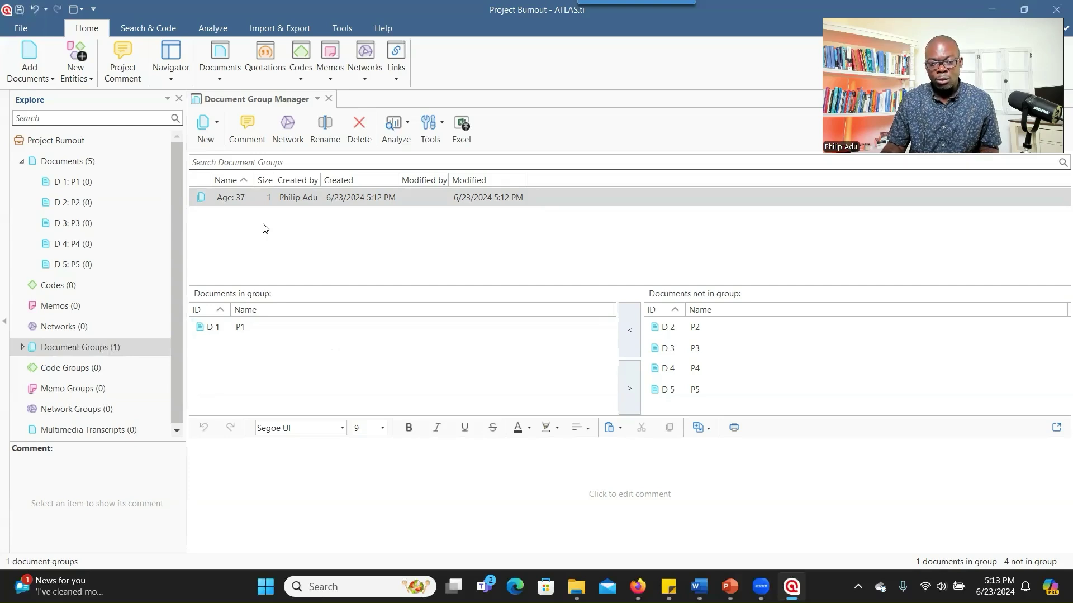
Create a second document group named "Age: 55".
click(207, 139)
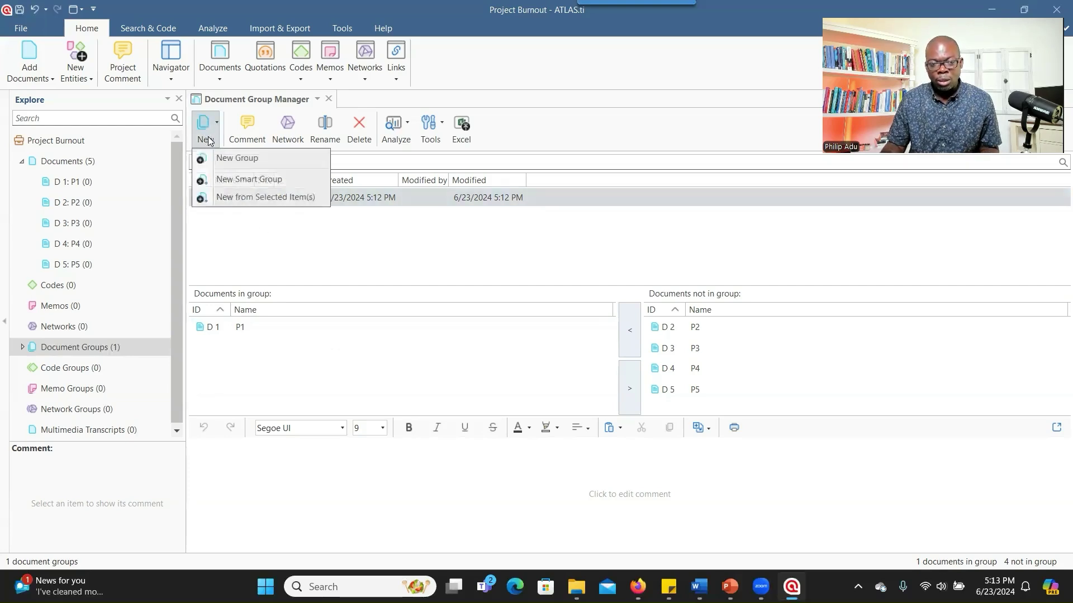
click(228, 161)
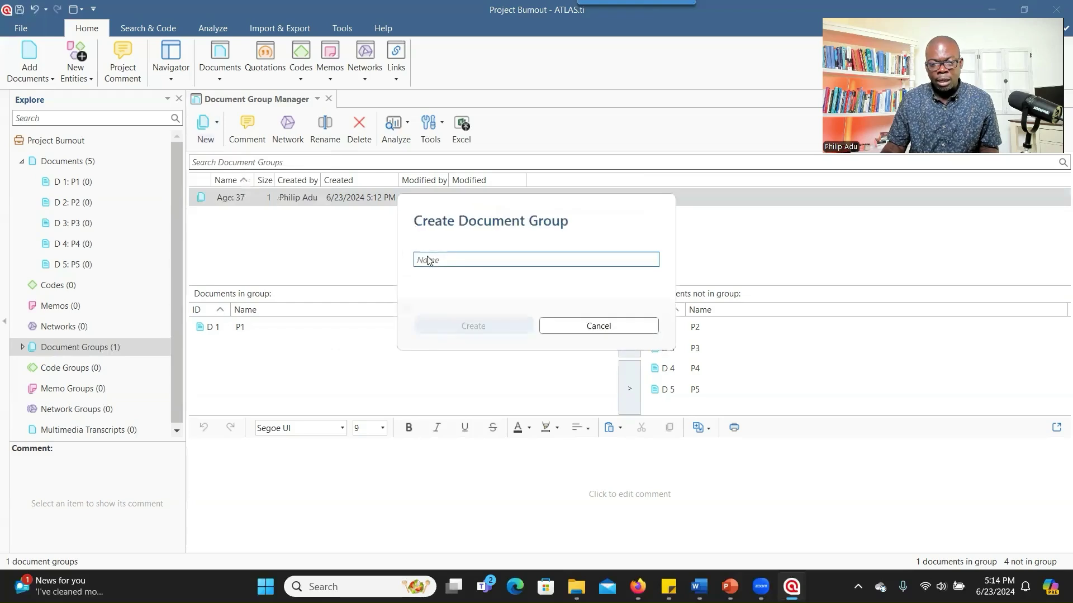
text(Ag)
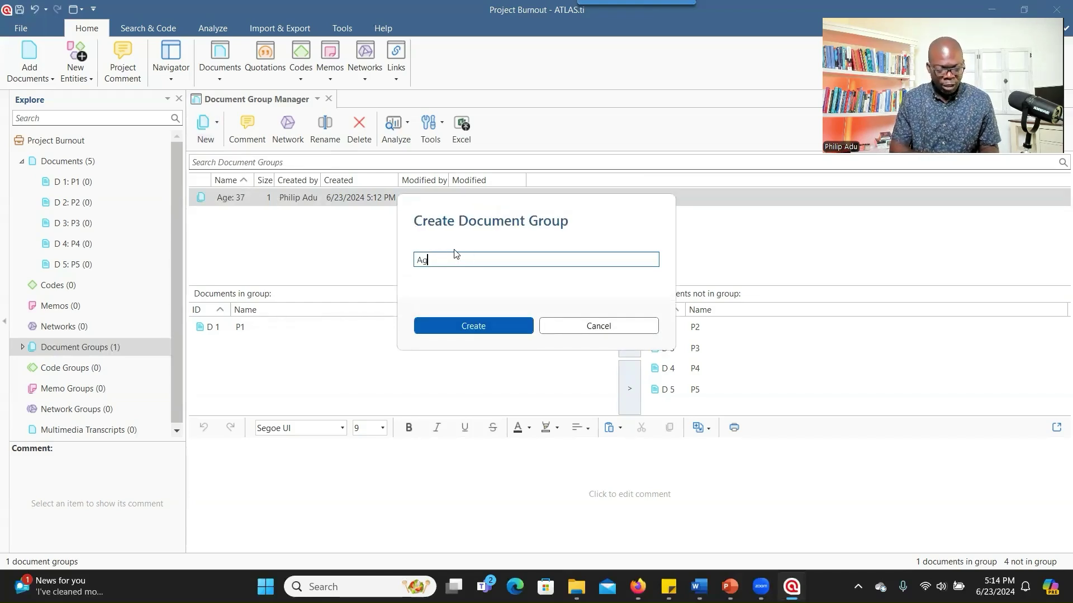
text(e:)
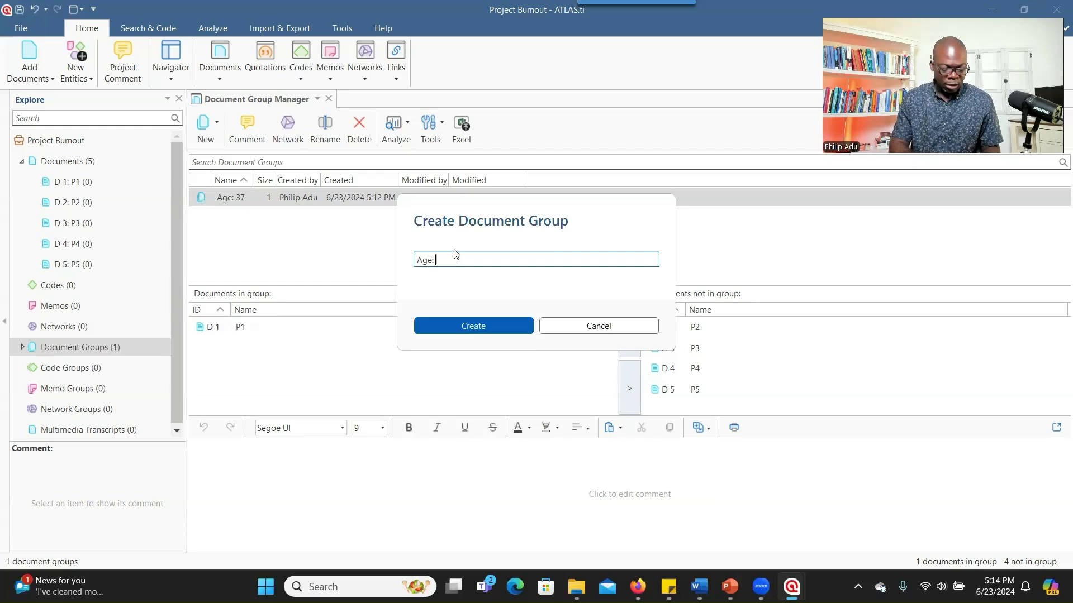
text( 55)
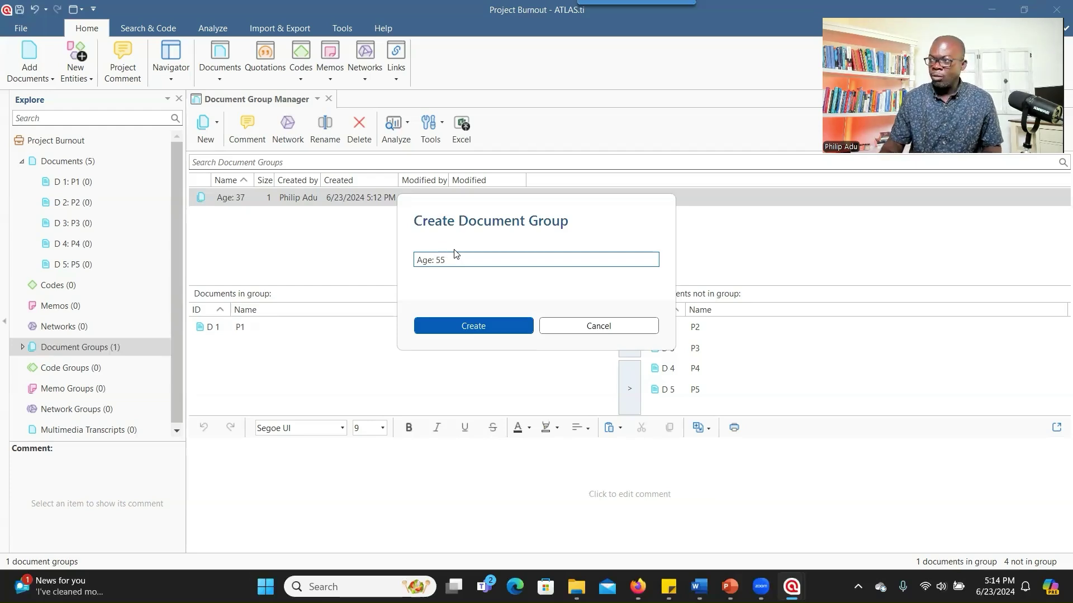
click(444, 326)
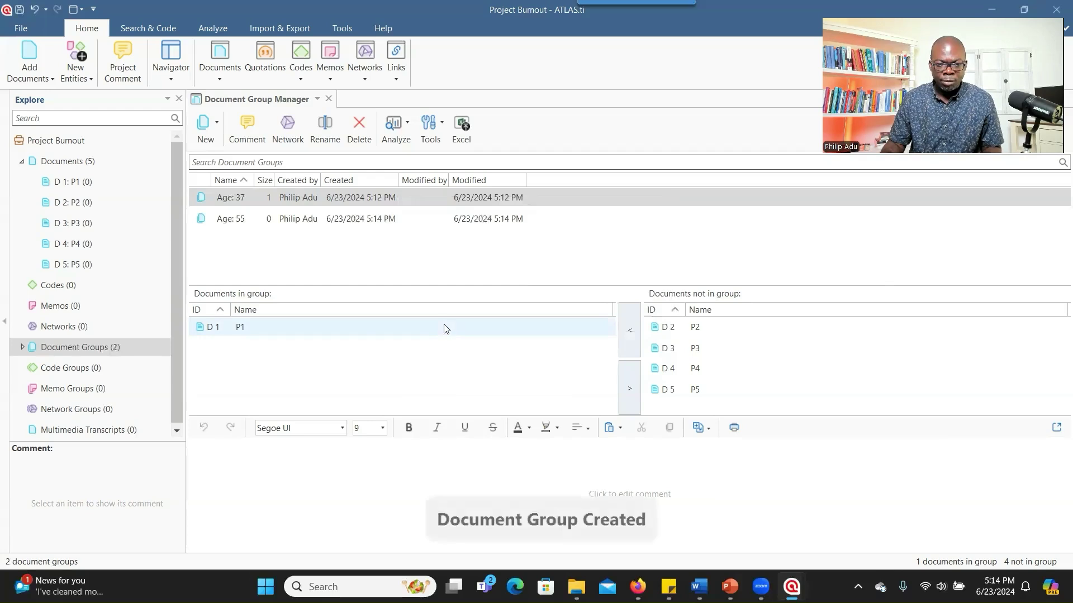
Add document P2 to the "Age: 55" document group and clear the group selection.
click(295, 218)
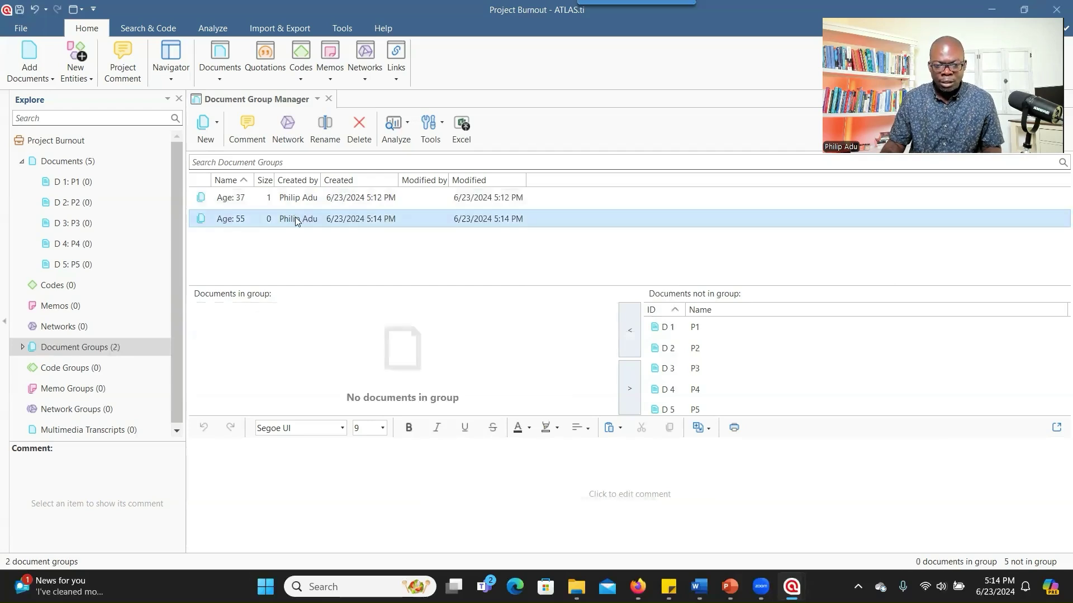
click(682, 348)
click(623, 342)
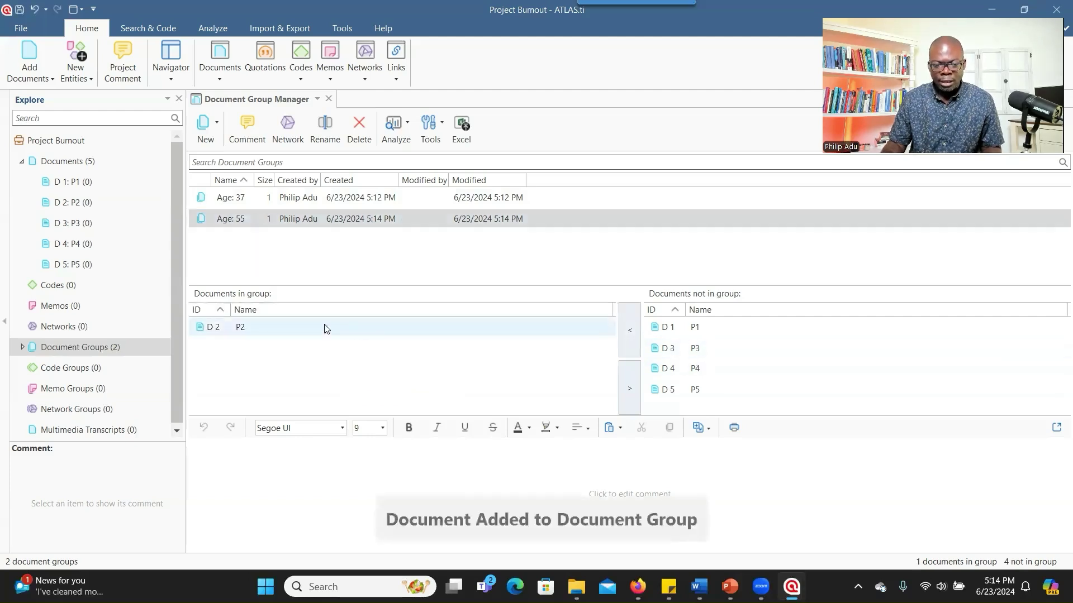
click(301, 221)
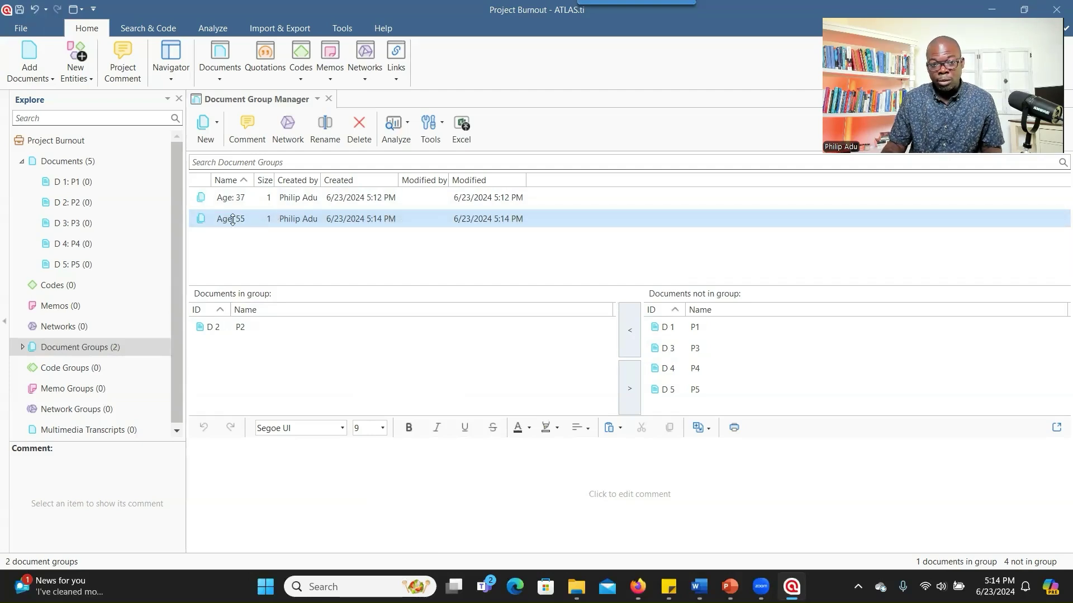
click(275, 244)
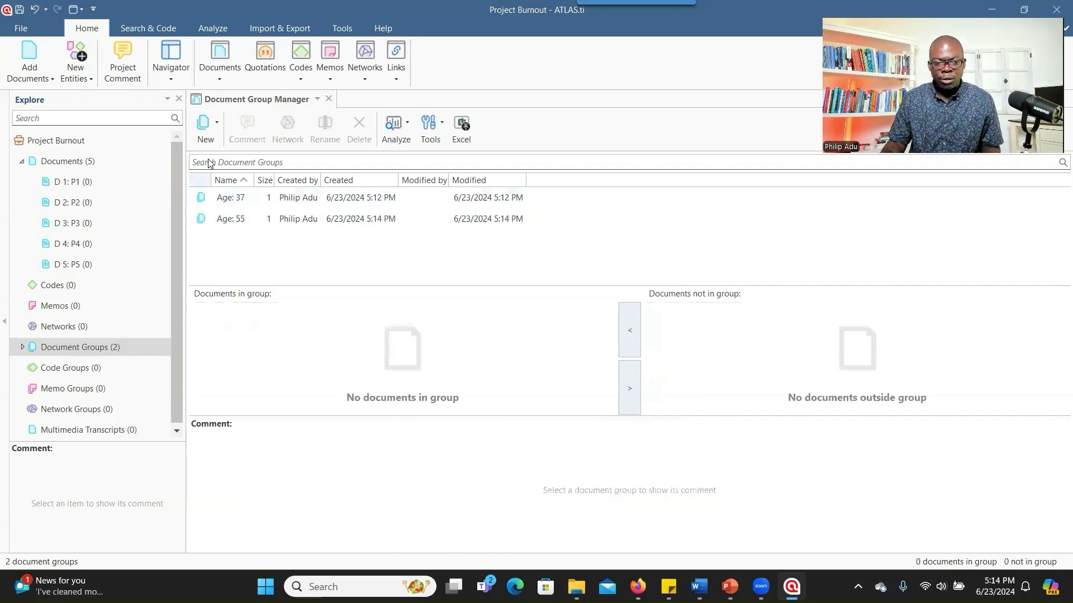
Create a document group named "Age: 70".
click(215, 131)
click(222, 160)
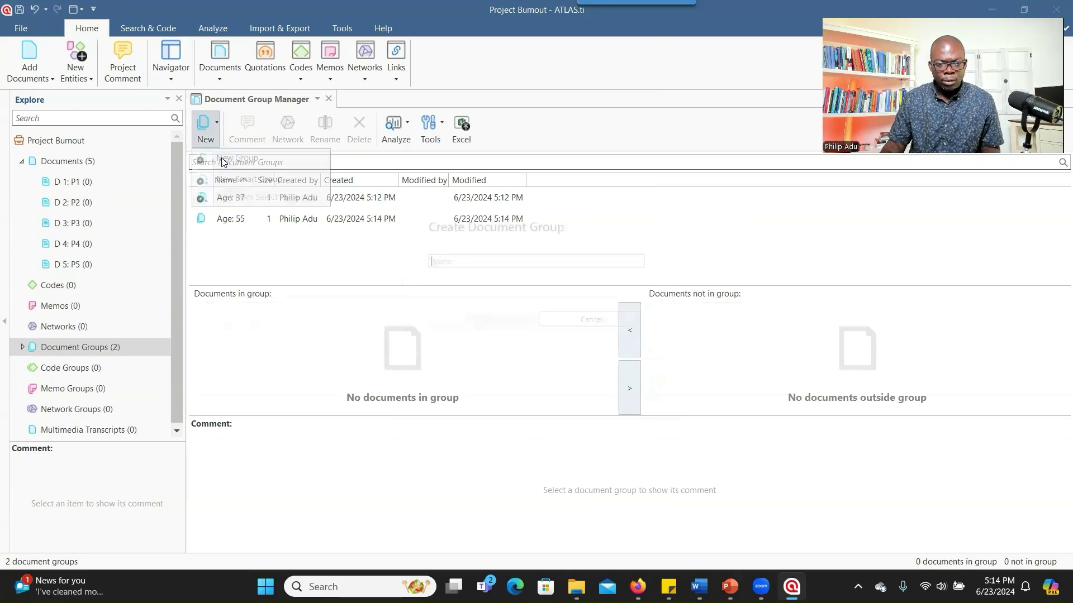
text(Age:)
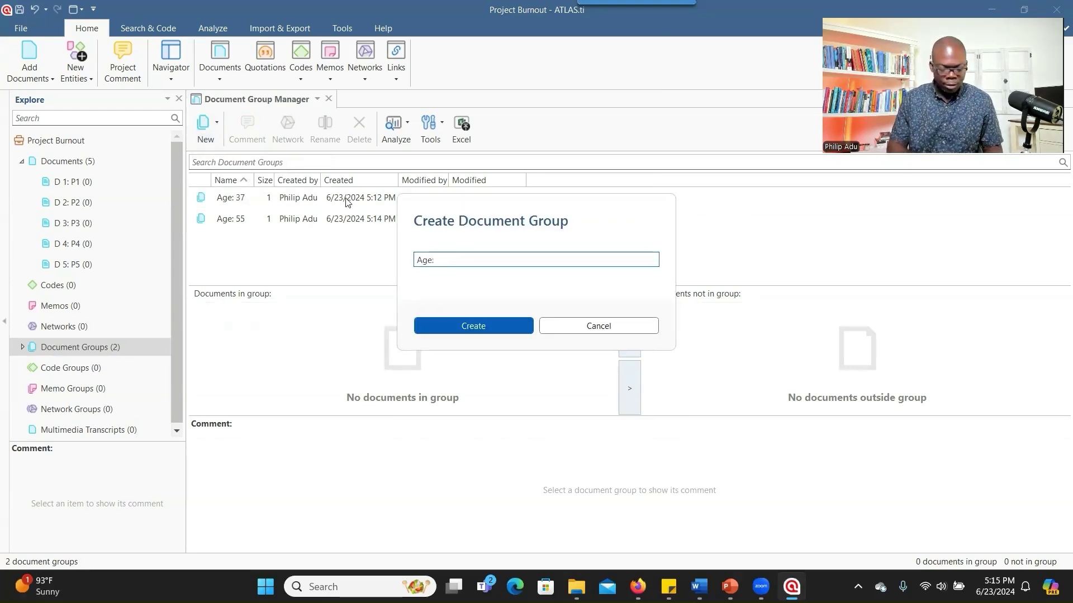
text( 70)
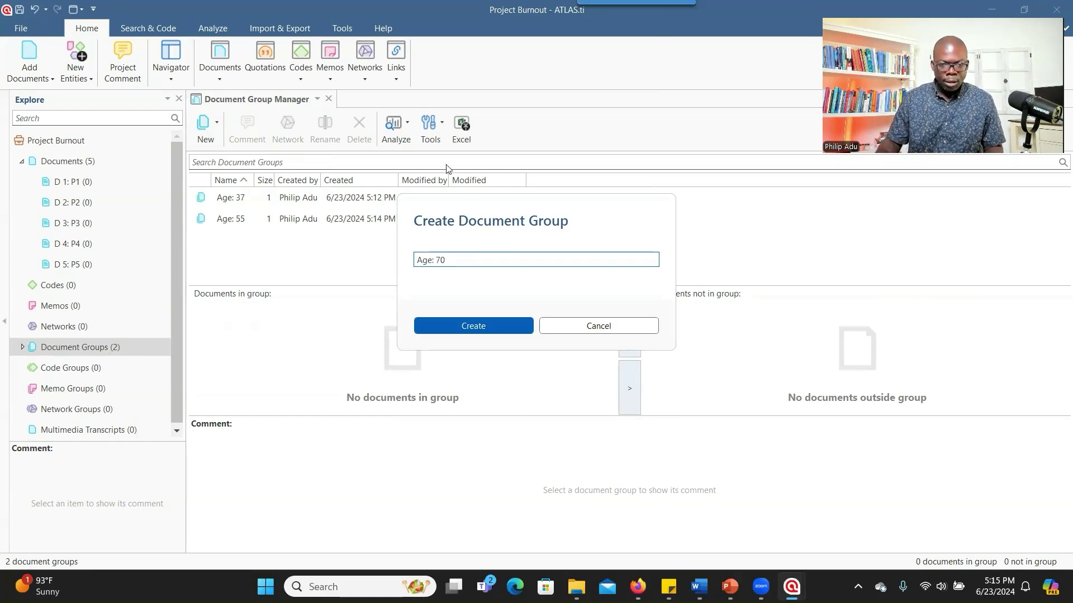
click(452, 325)
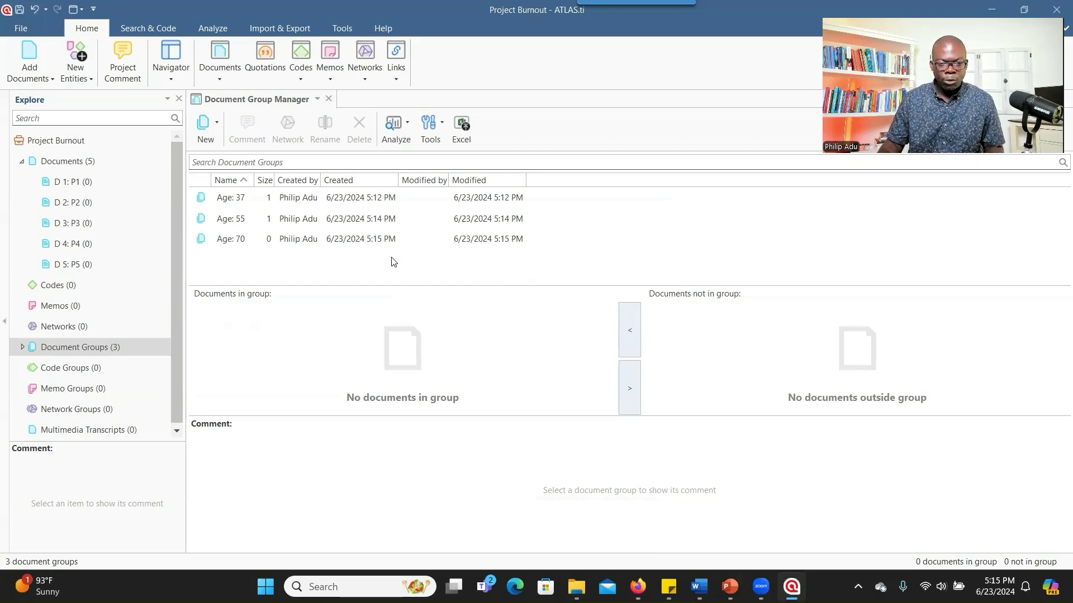
Create a document group named "Age: 33".
click(205, 134)
click(219, 159)
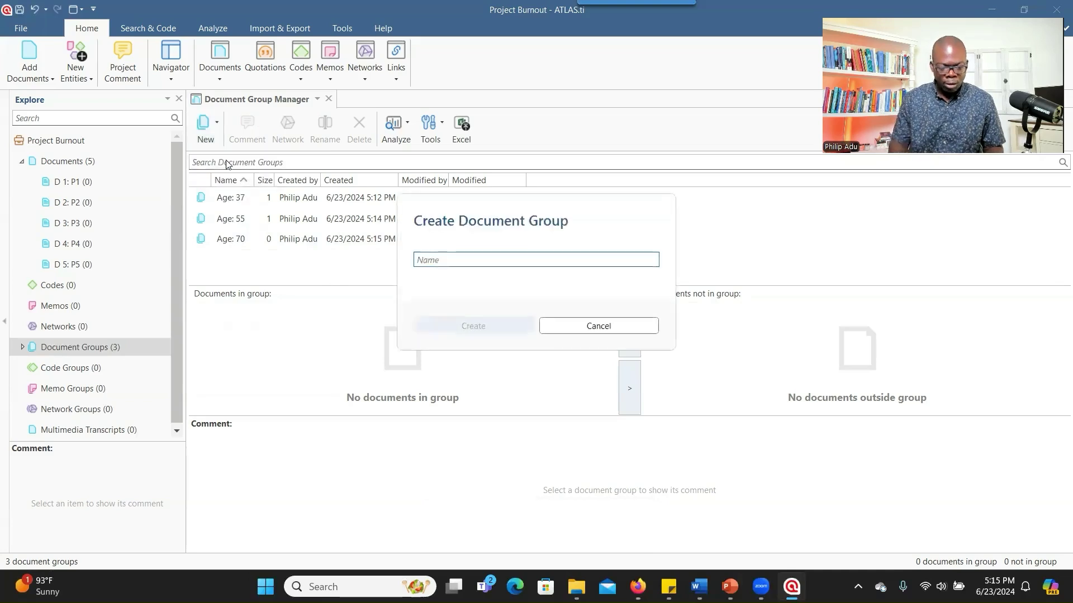
text(Age: )
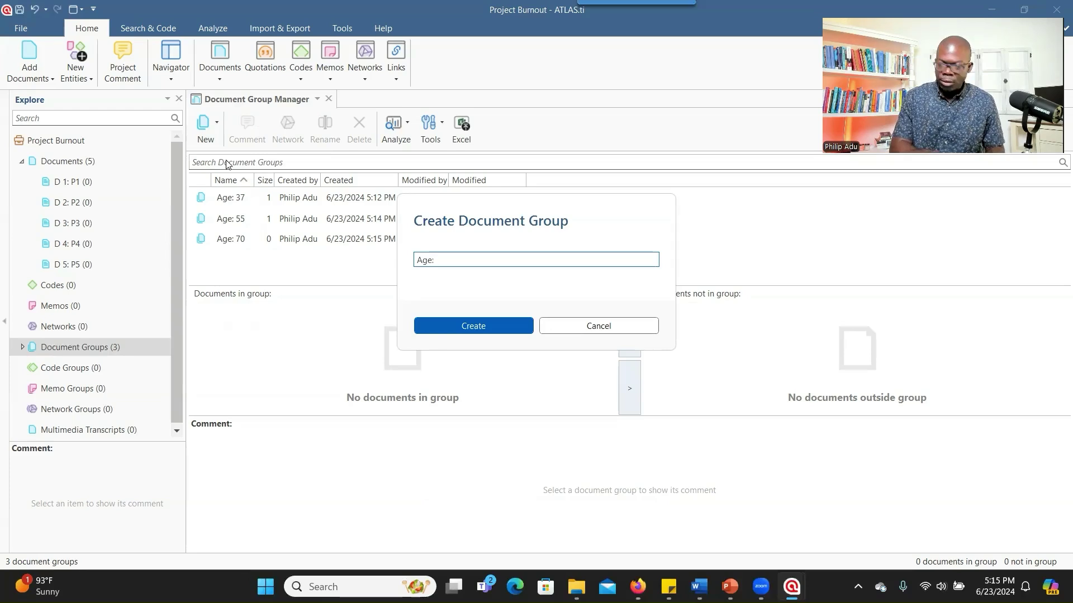
text(33)
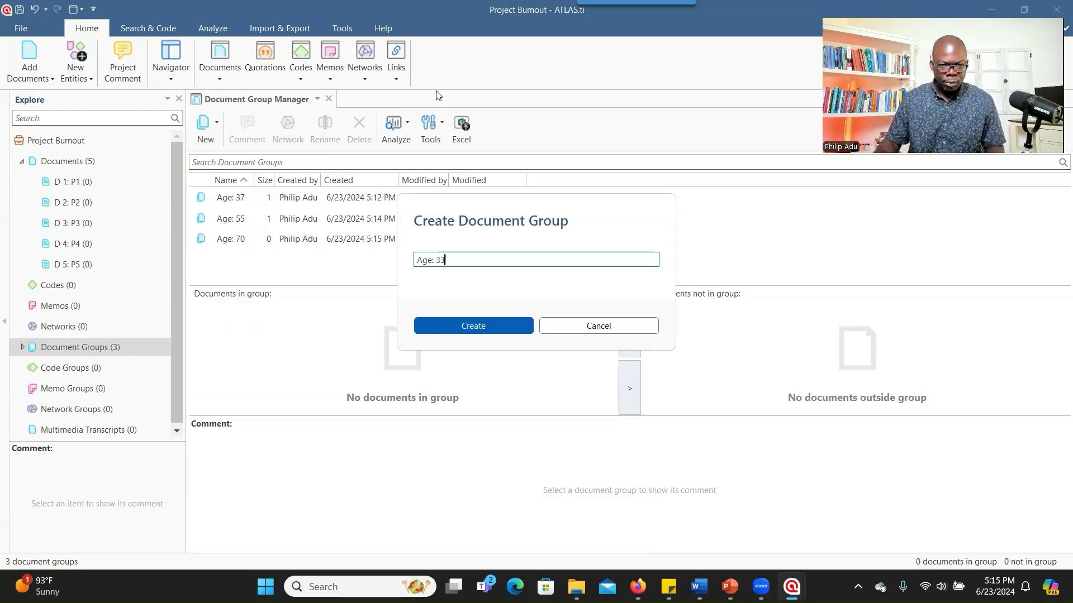
click(435, 328)
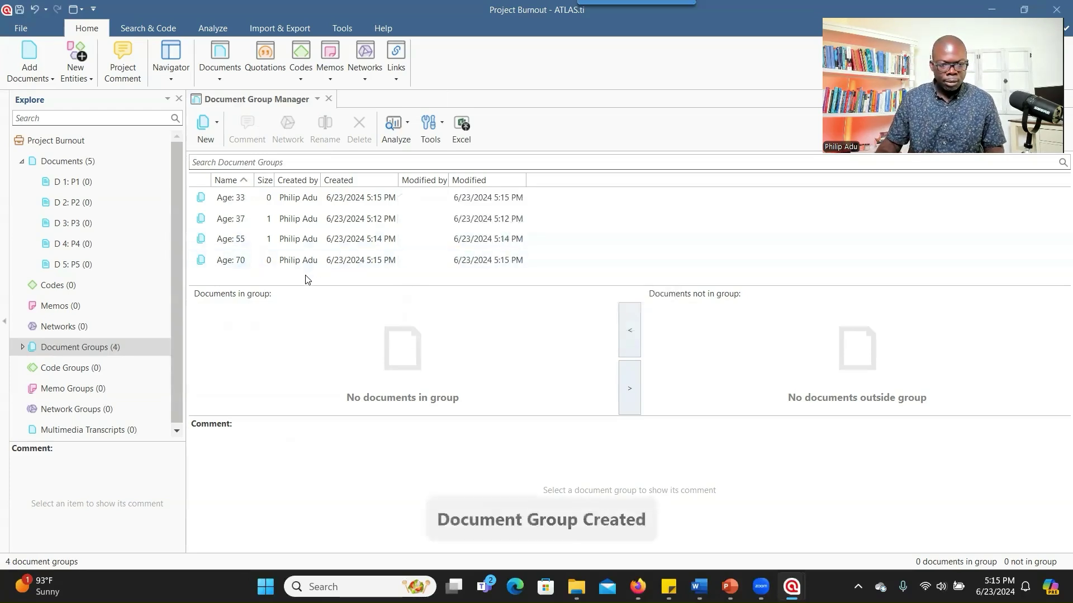
Create a document group named "Age: 65".
click(206, 129)
click(220, 161)
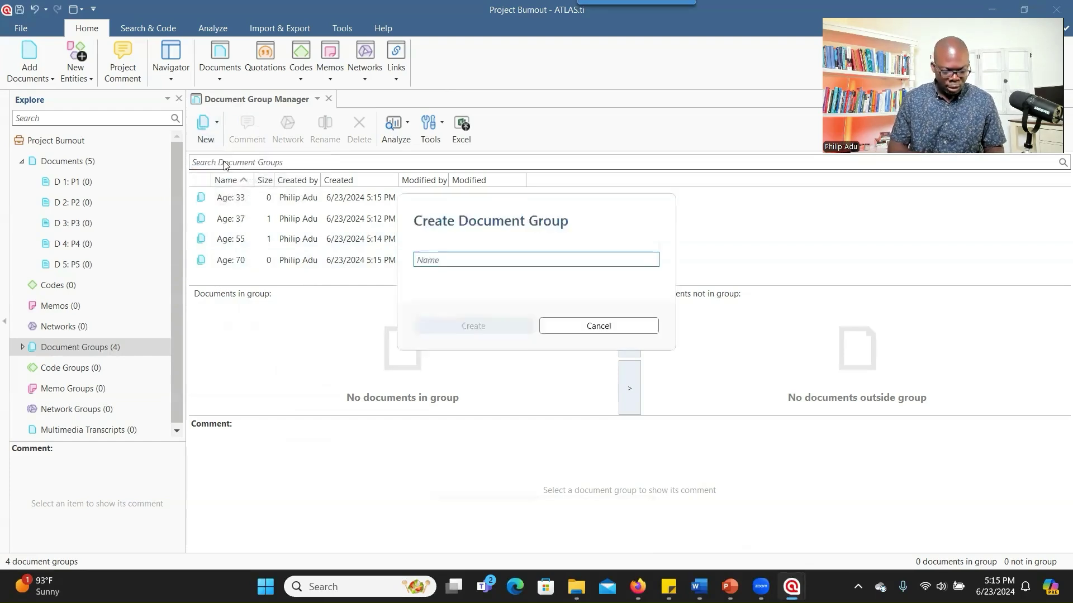
text(Age)
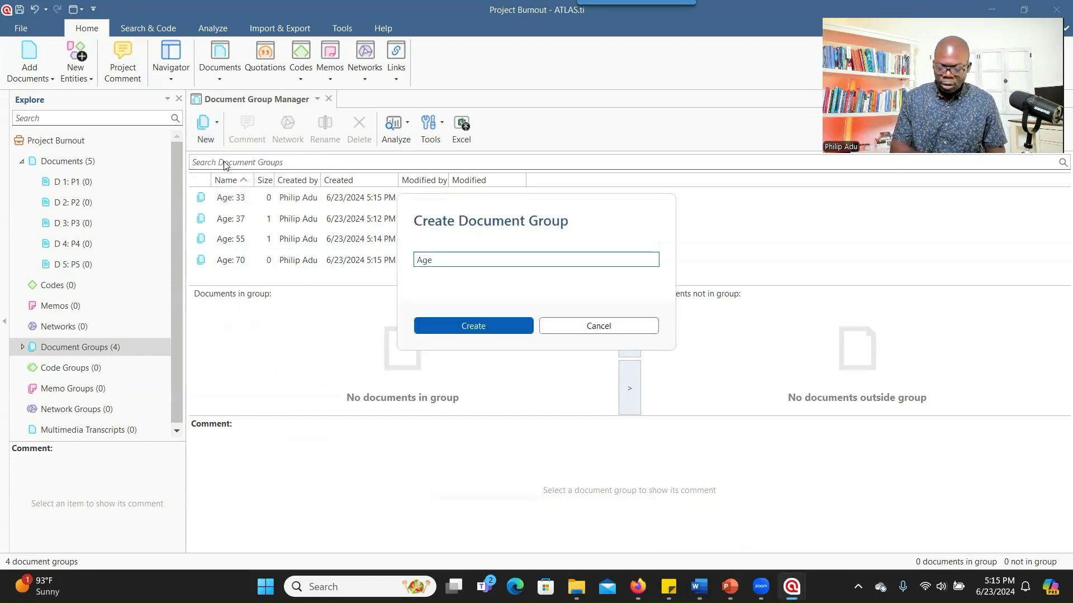
text(: 65)
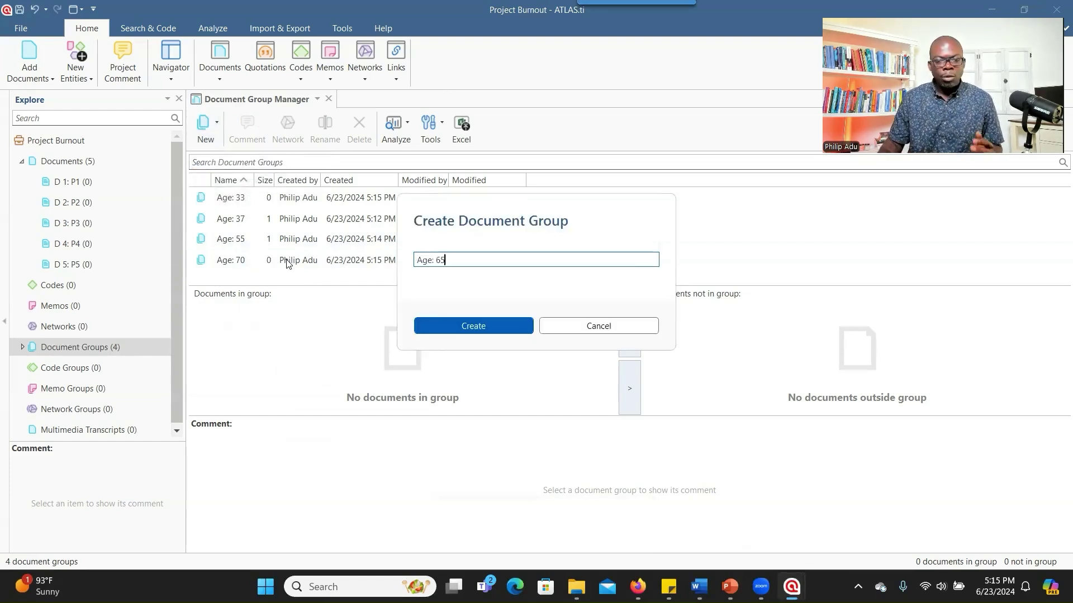
click(455, 326)
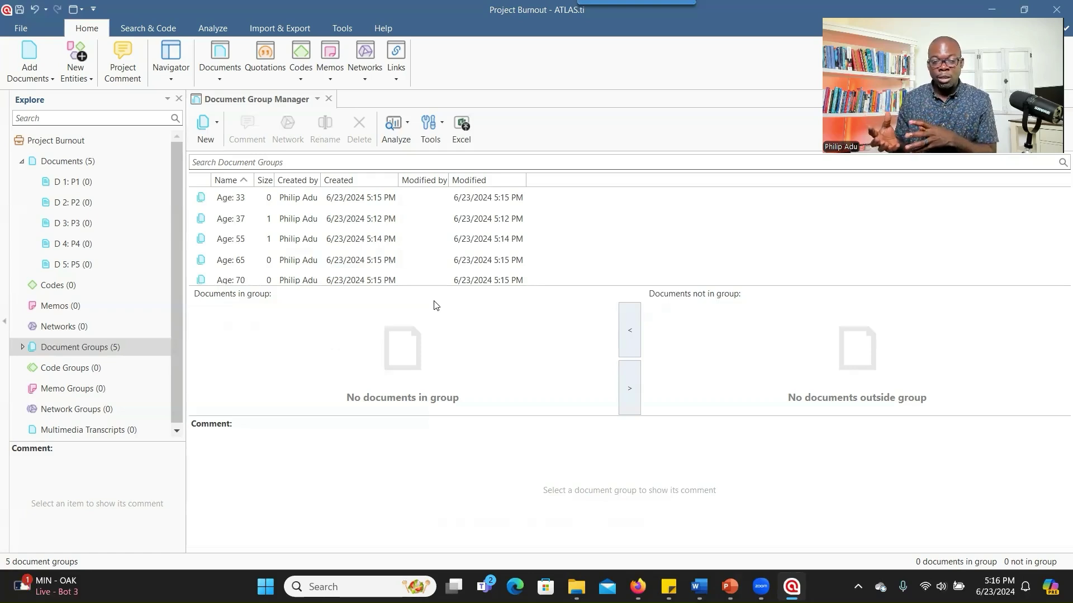
Add document P5 to the "Age: 65" document group and P3 to the "Age: 70" group.
click(559, 260)
scroll(676, 402, down, 1)
double_click(674, 399)
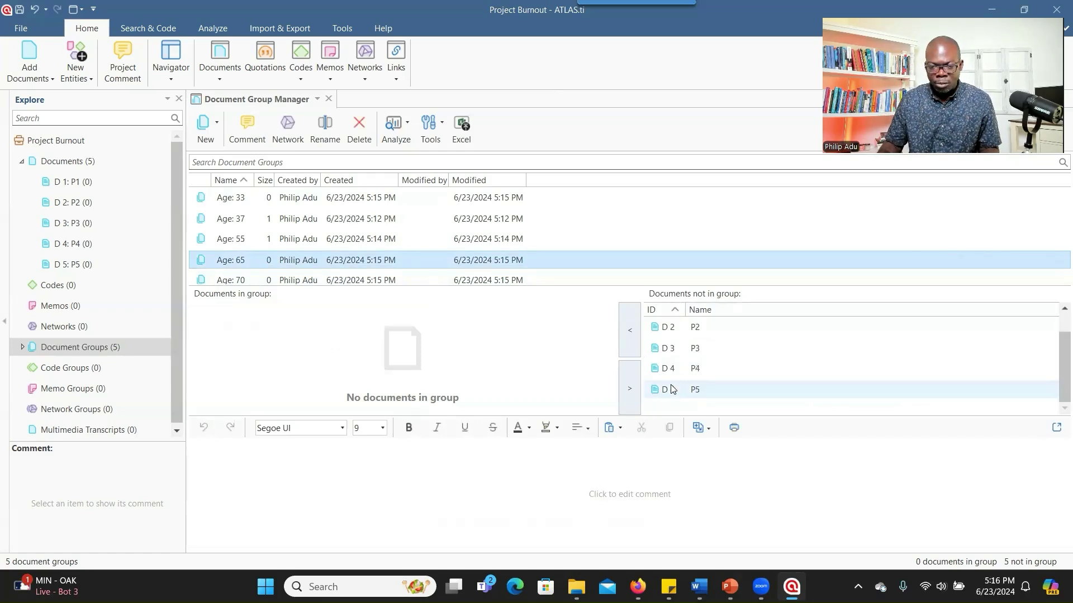
click(341, 281)
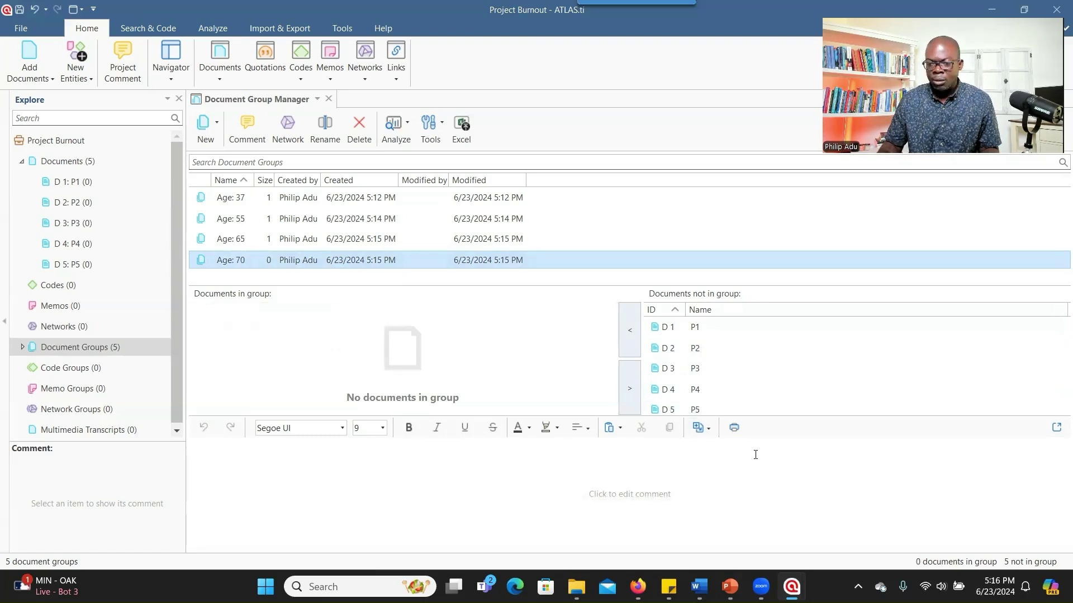
double_click(692, 368)
Add document P4 to the "Age: 33" document group and check the list of age groups.
scroll(403, 232, up, 1)
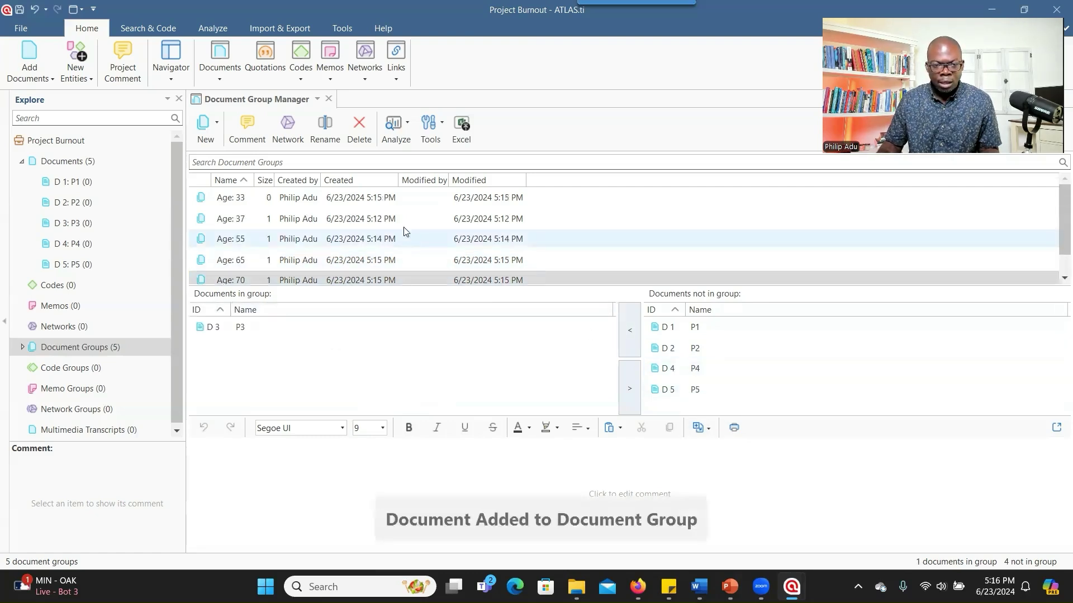
click(381, 200)
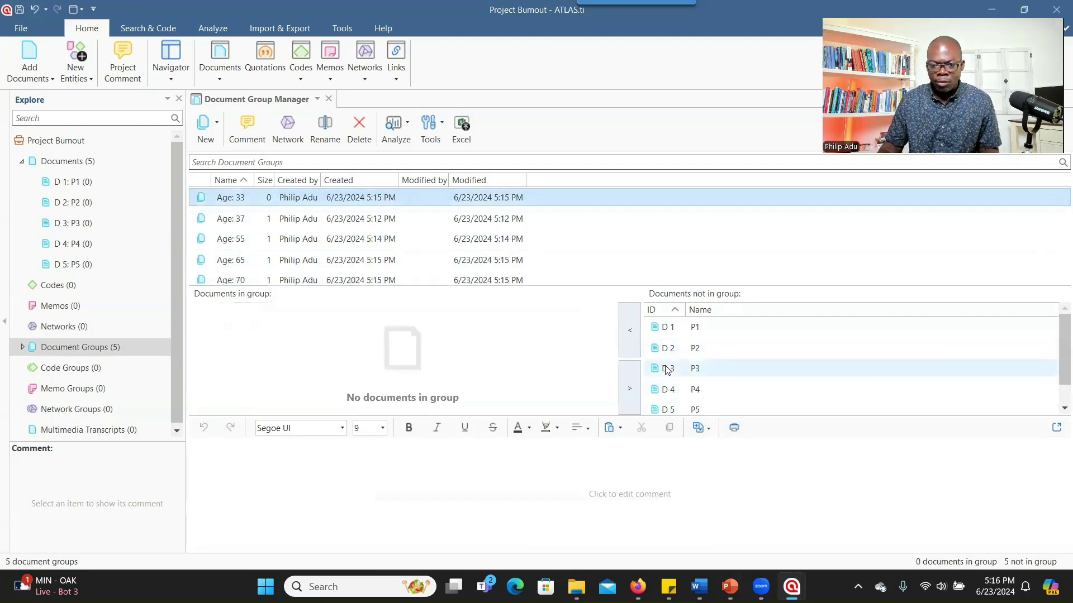
double_click(673, 389)
scroll(272, 217, down, 1)
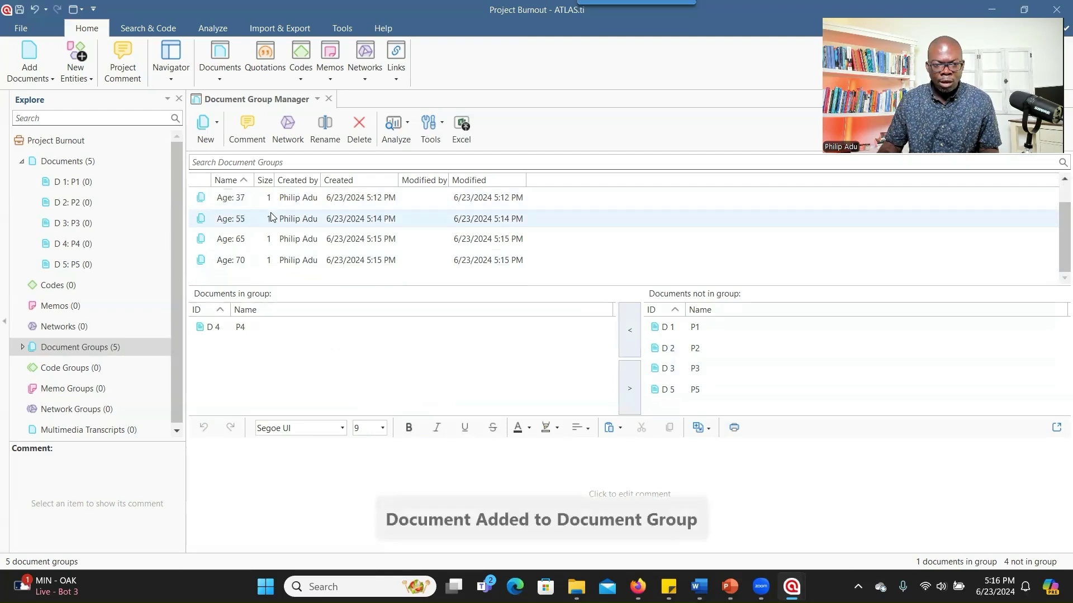
scroll(272, 217, up, 1)
scroll(274, 221, down, 1)
scroll(277, 235, up, 1)
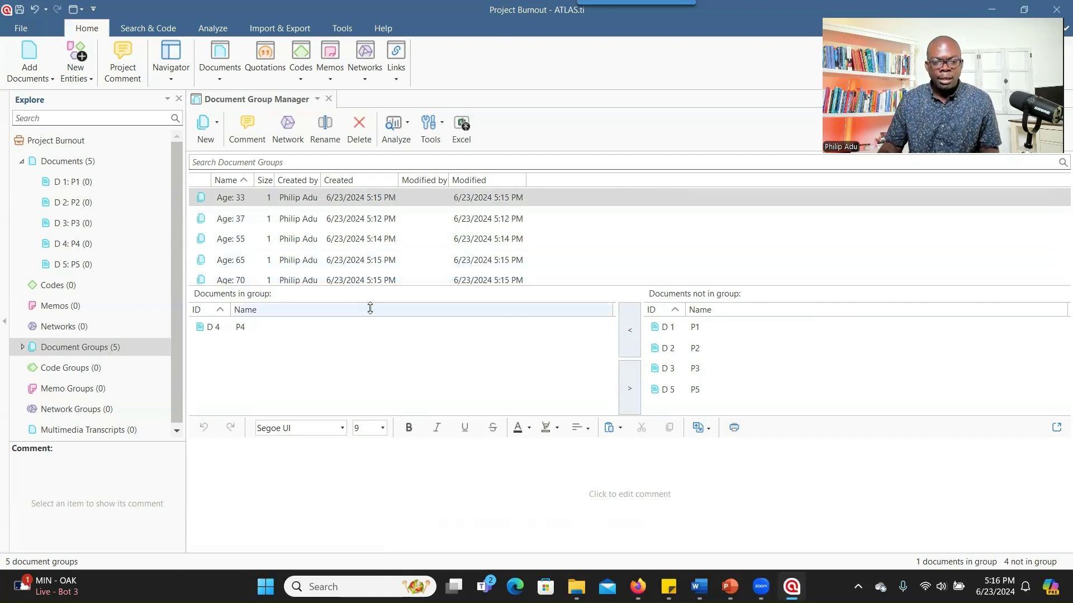
scroll(369, 263, down, 1)
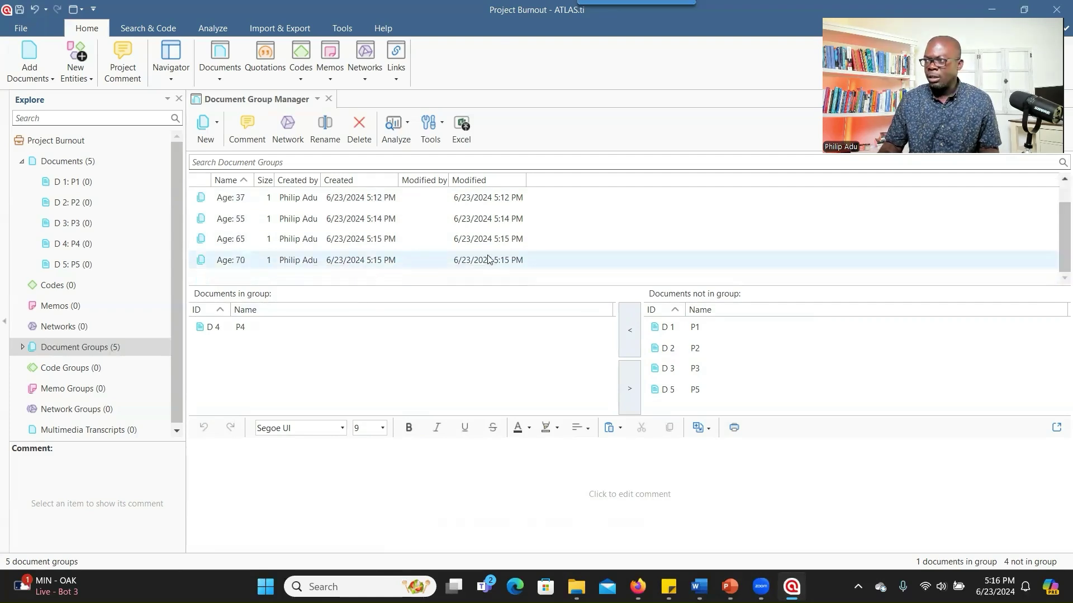
Create a document group named "Gender: Male".
click(206, 128)
click(226, 159)
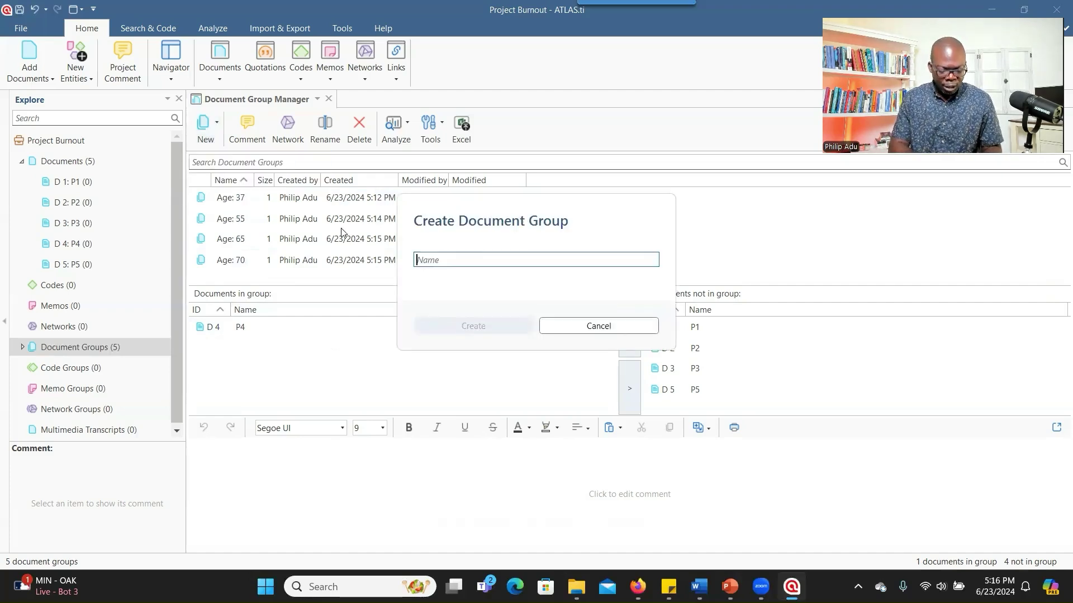
text(Gender)
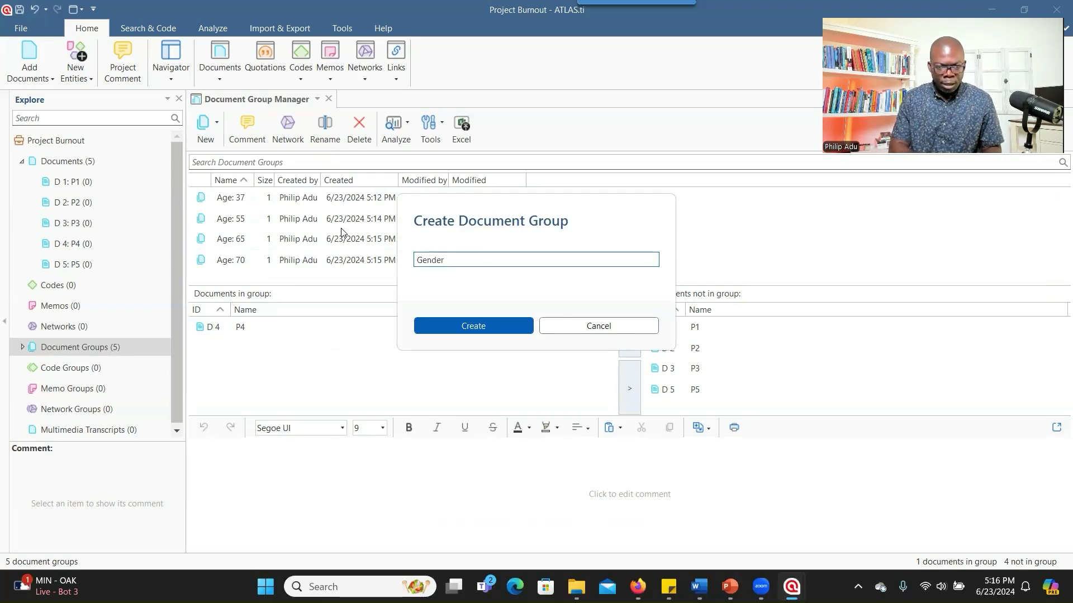
text(:)
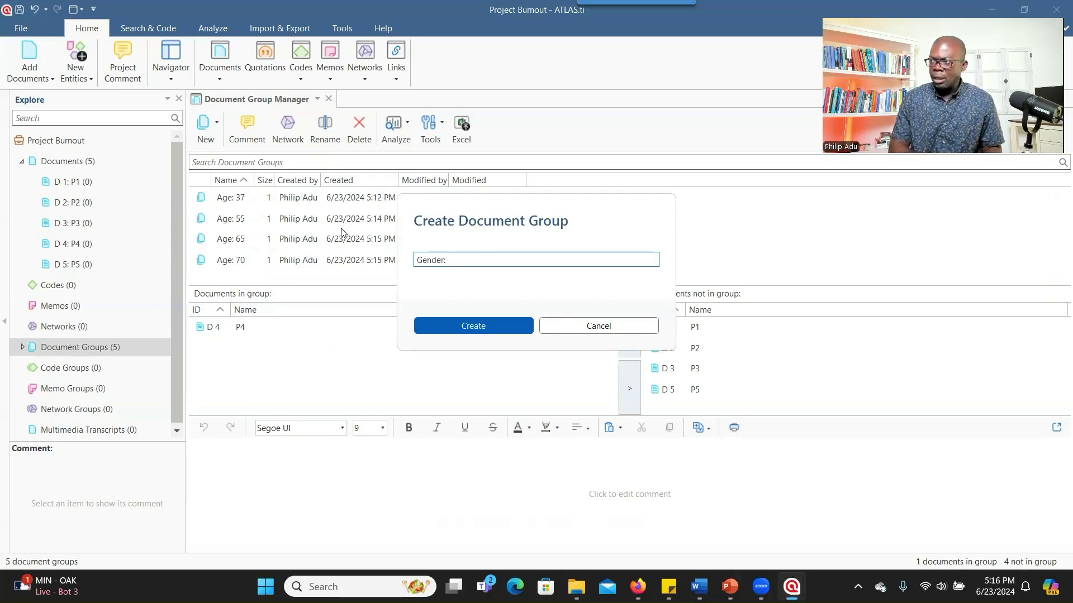
text( Male)
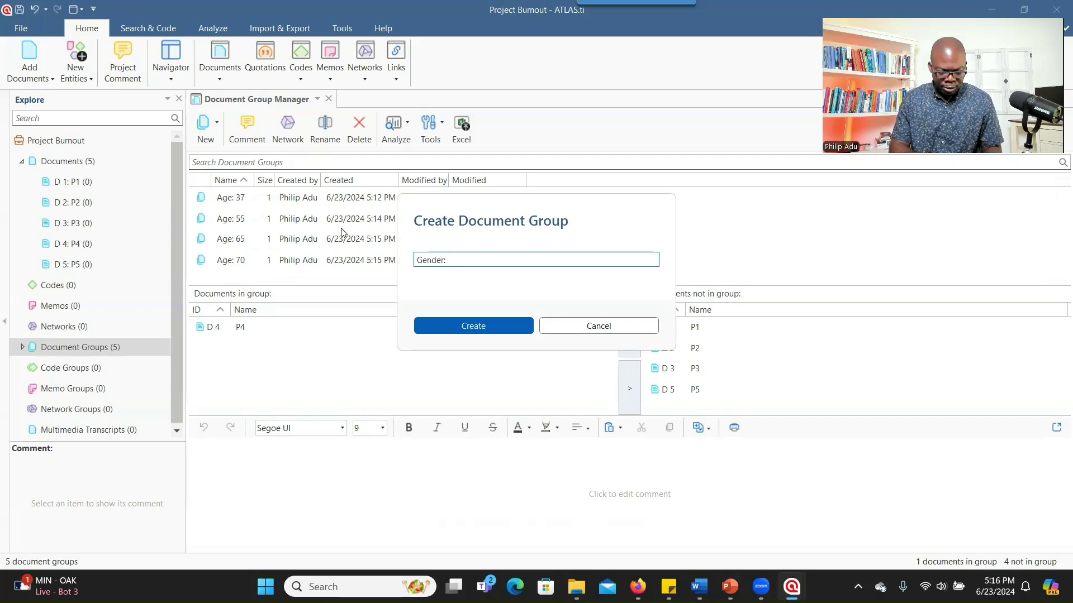
click(421, 326)
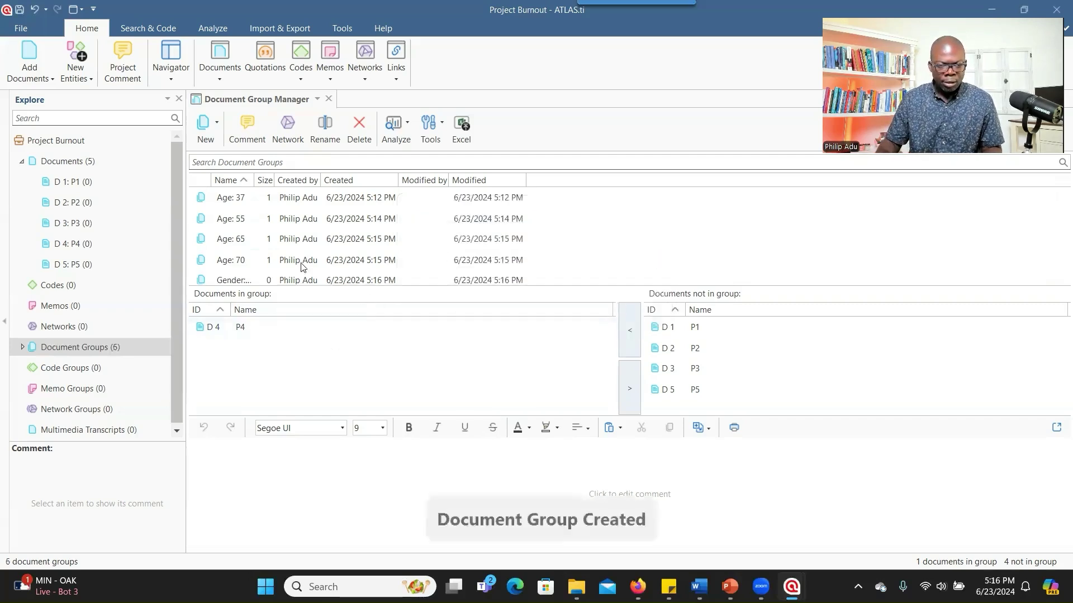
Create a document group named "Gender: Female".
click(206, 133)
click(235, 159)
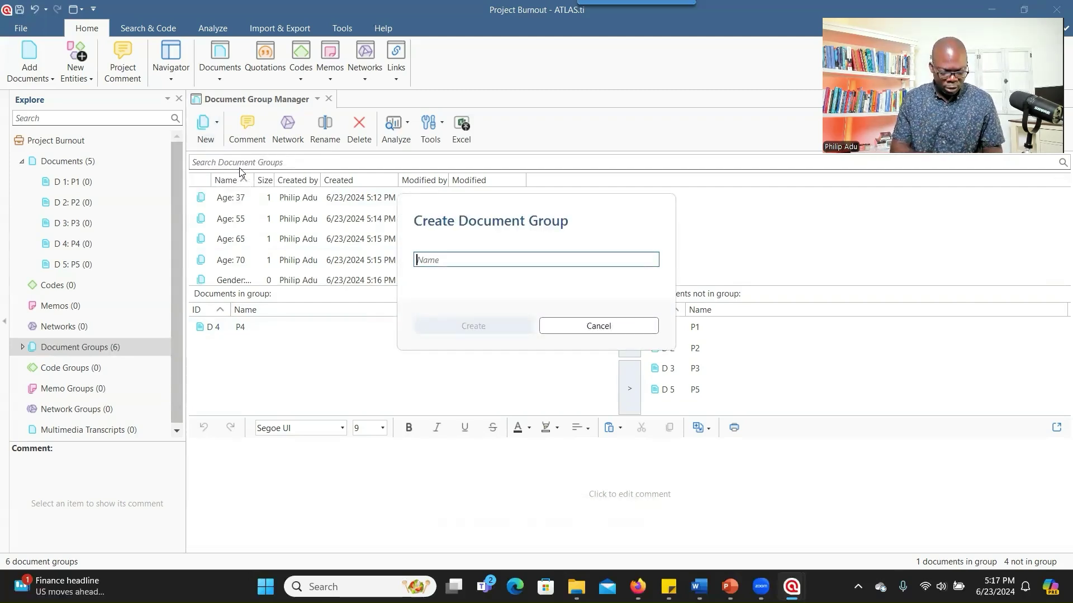
text(Gender)
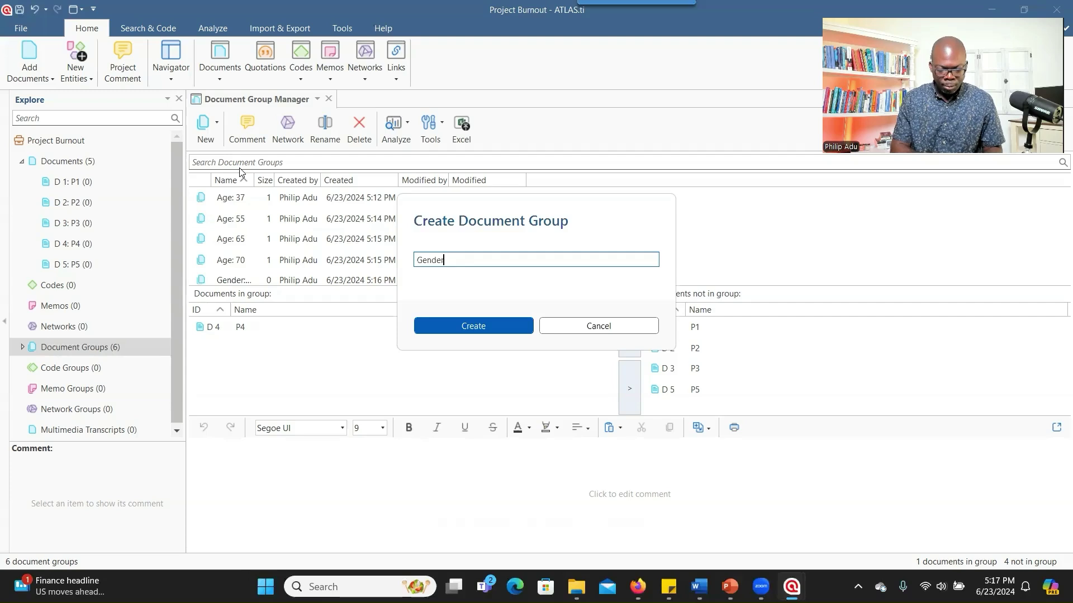
text(: Fem)
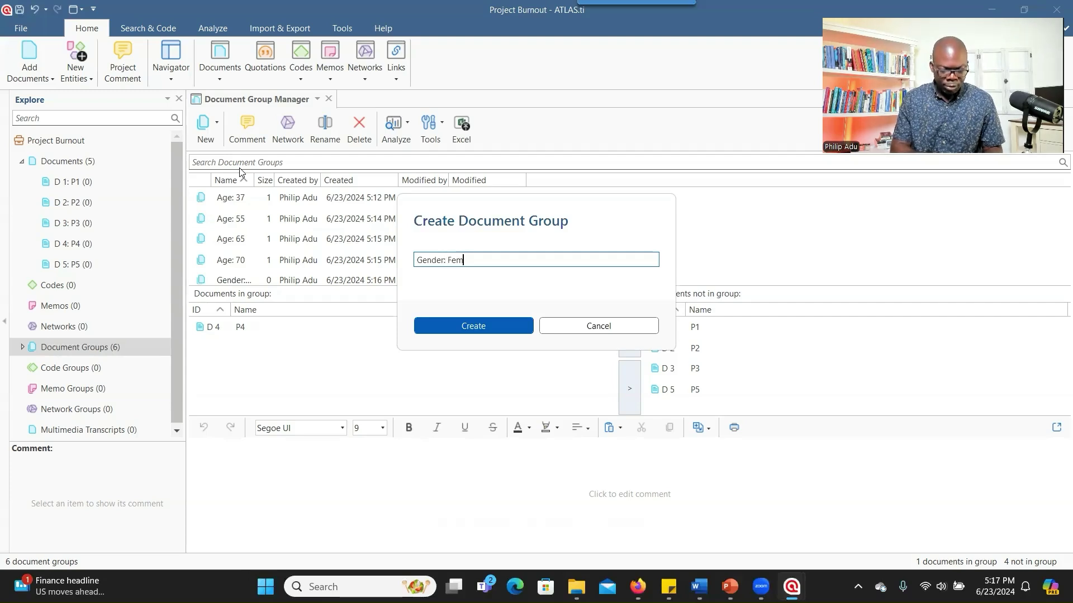
text(ale)
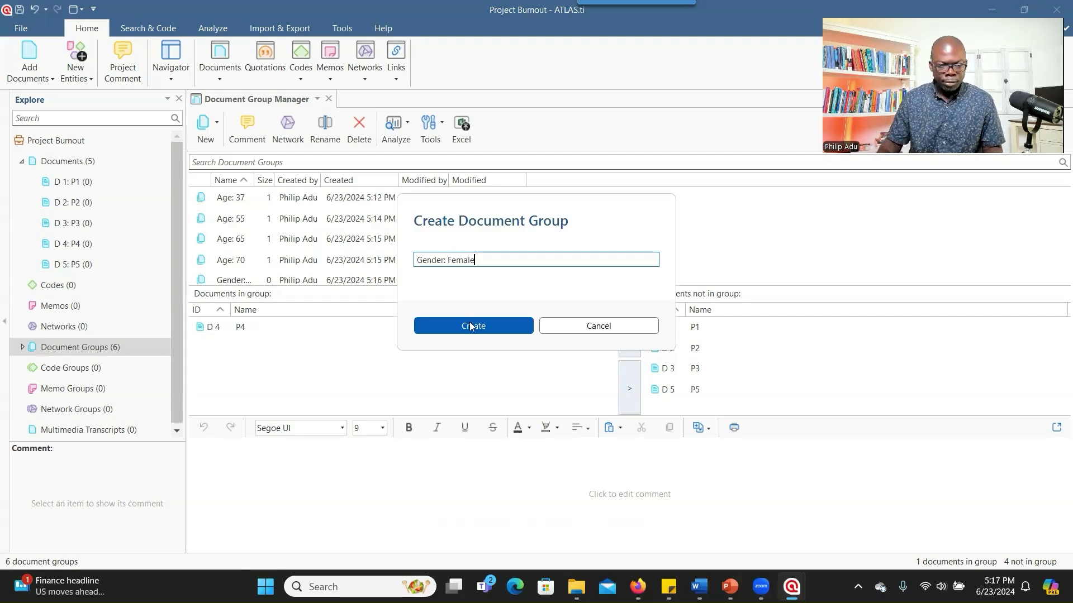
click(450, 322)
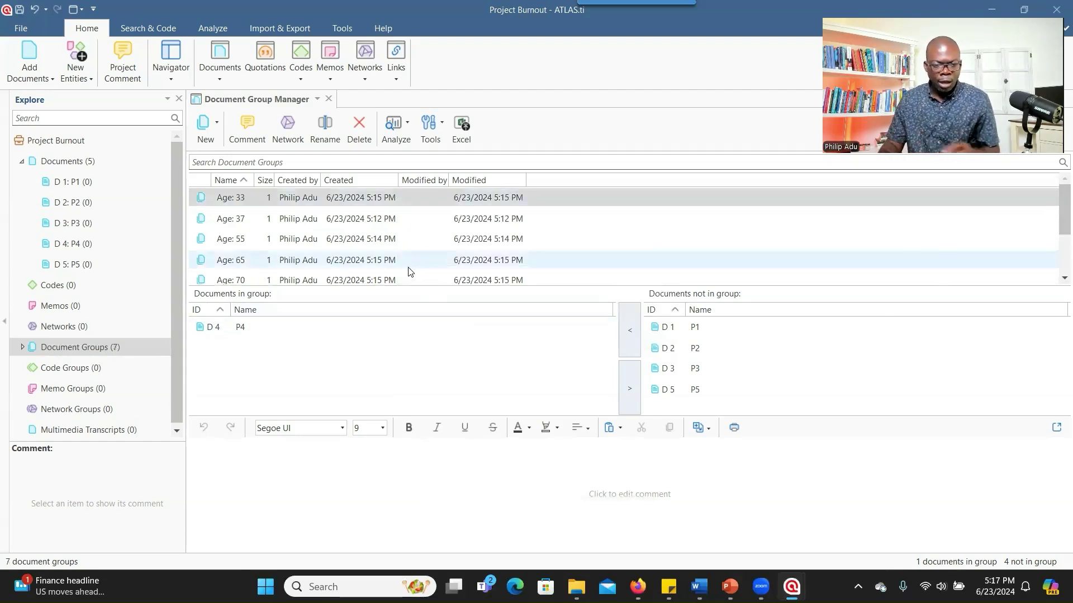
Widen the Name column to show full group names and add documents P1, P4 and P5 to the "Gender: Female" group.
scroll(352, 237, down, 1)
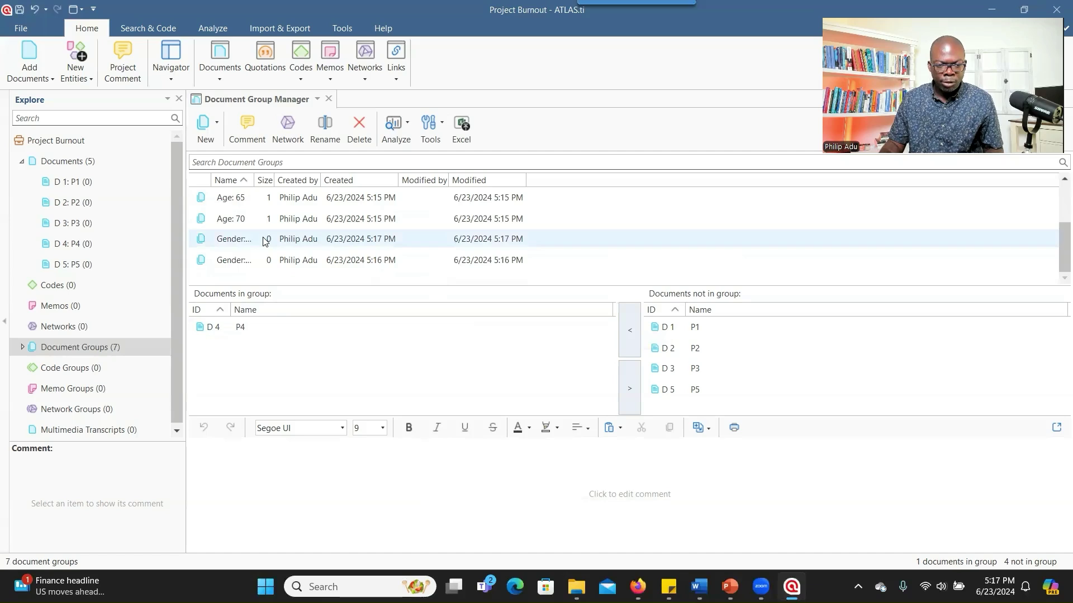
click(266, 241)
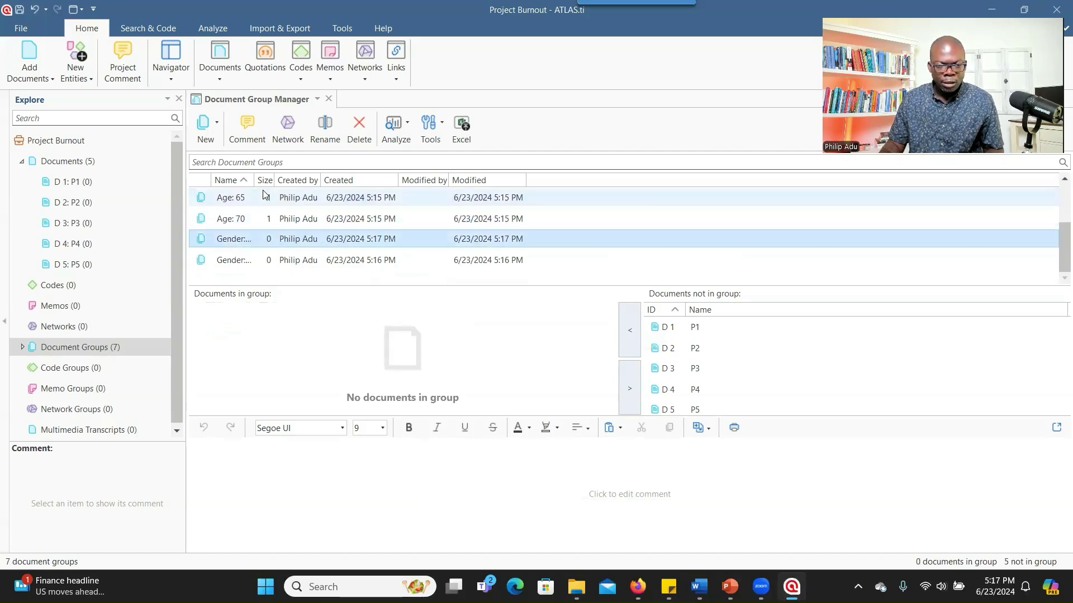
drag(253, 180, 304, 186)
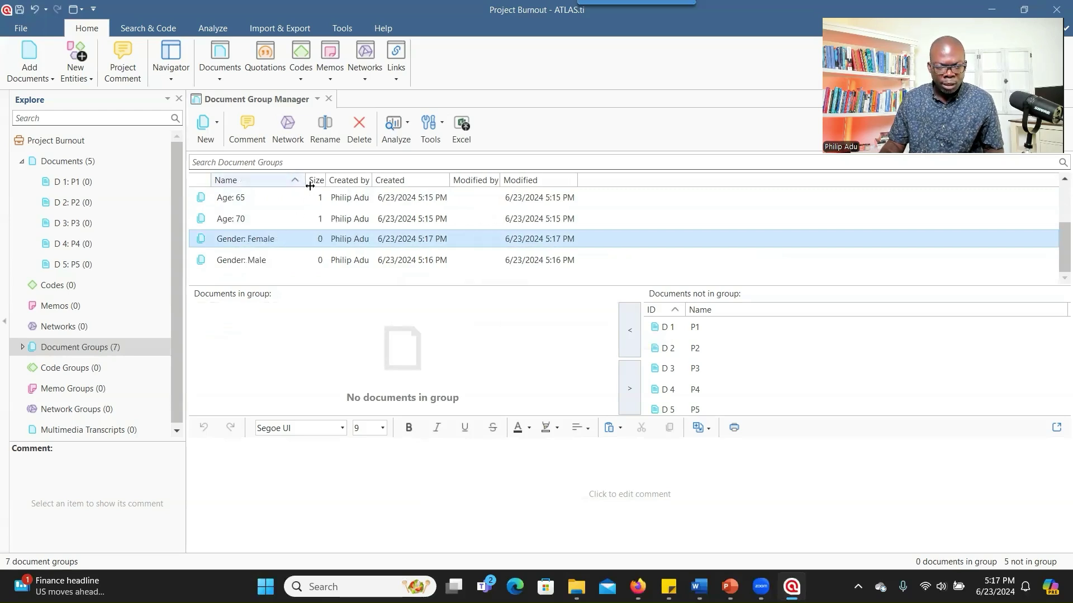
drag(303, 179, 307, 180)
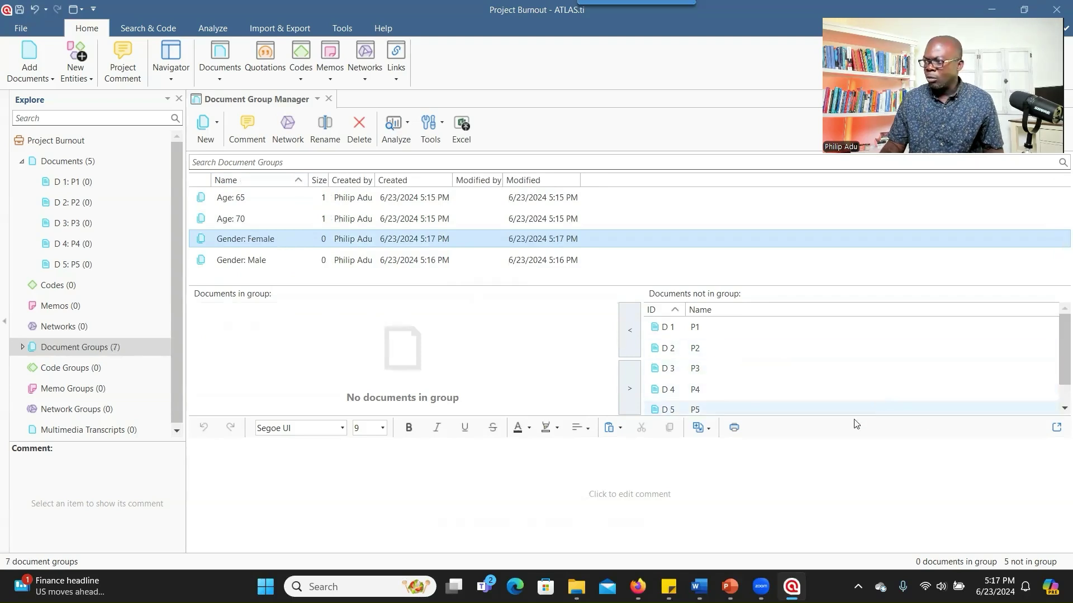
double_click(765, 329)
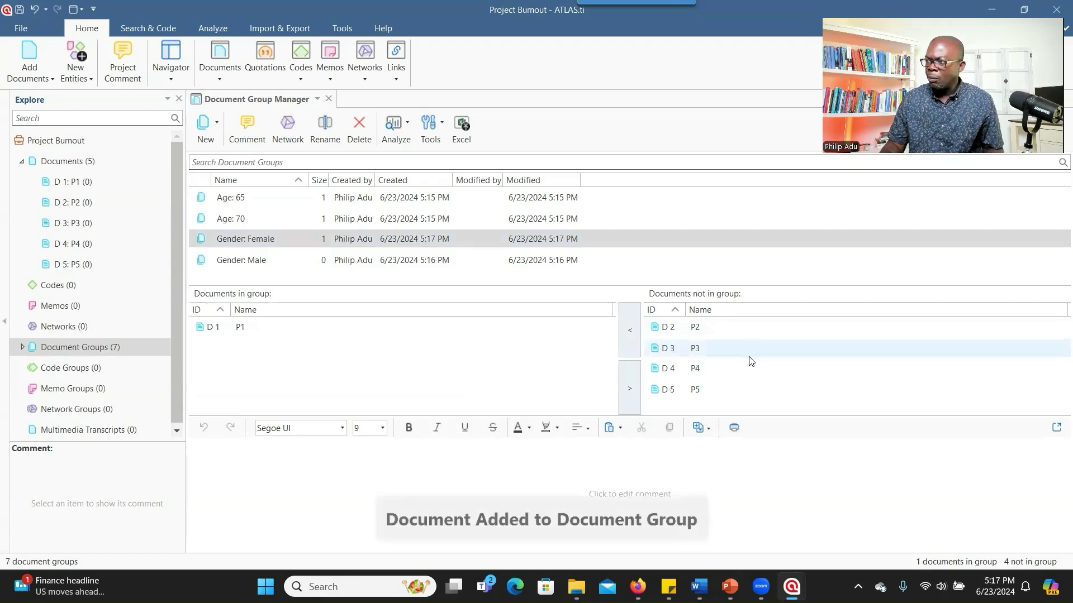
double_click(713, 373)
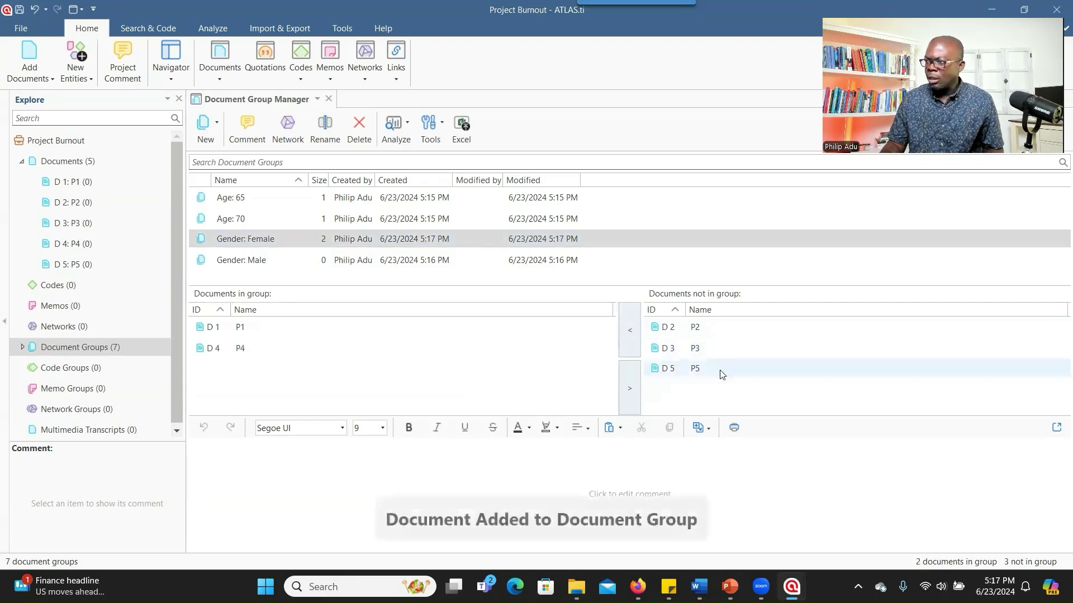
double_click(702, 370)
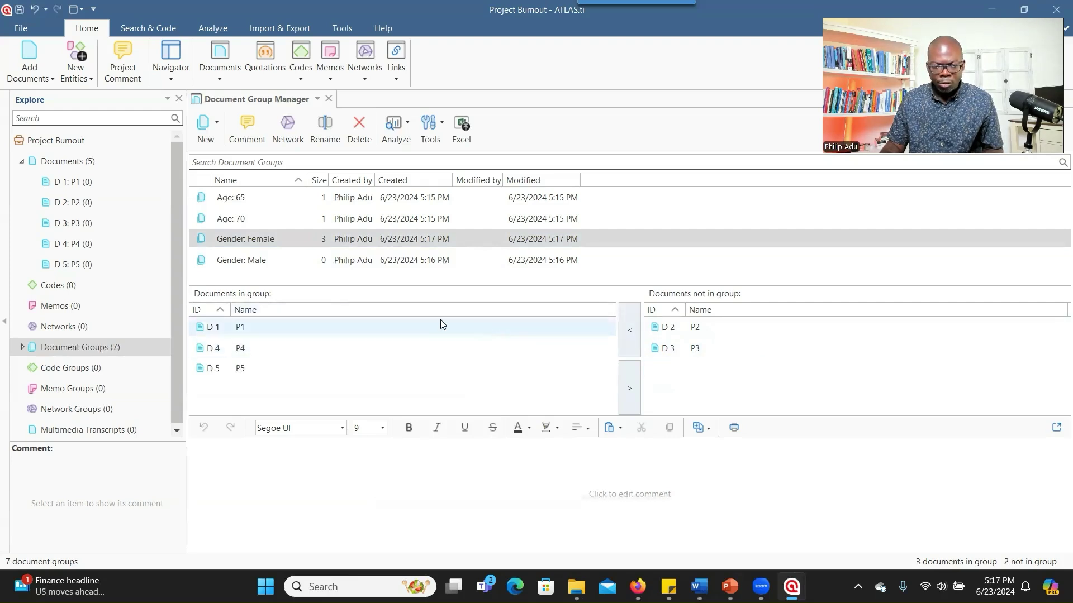
Add documents P2 and P3 to the "Gender: Male" document group.
click(280, 263)
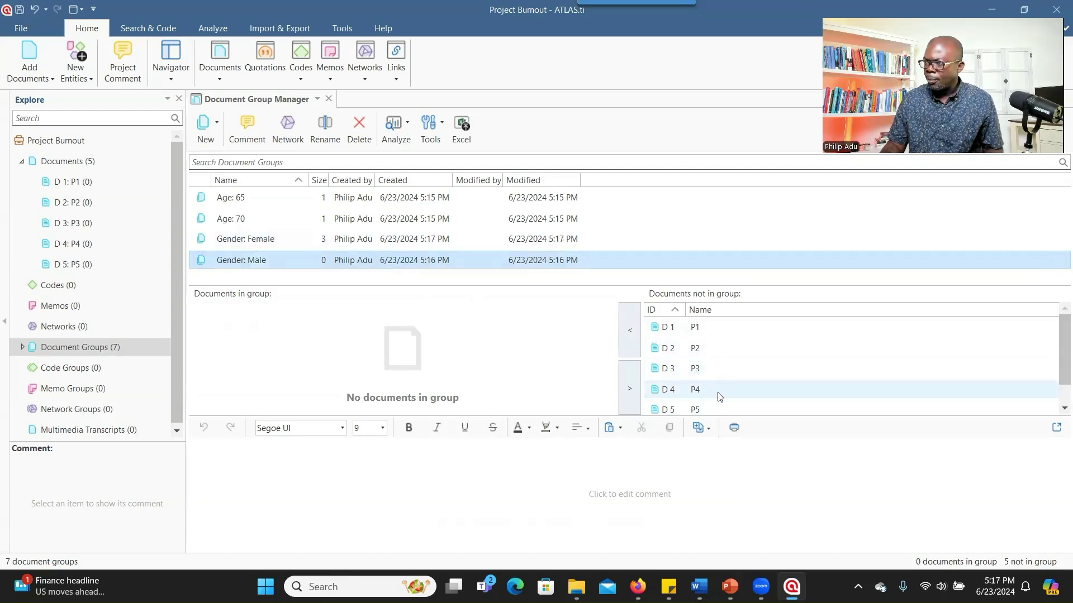
double_click(690, 350)
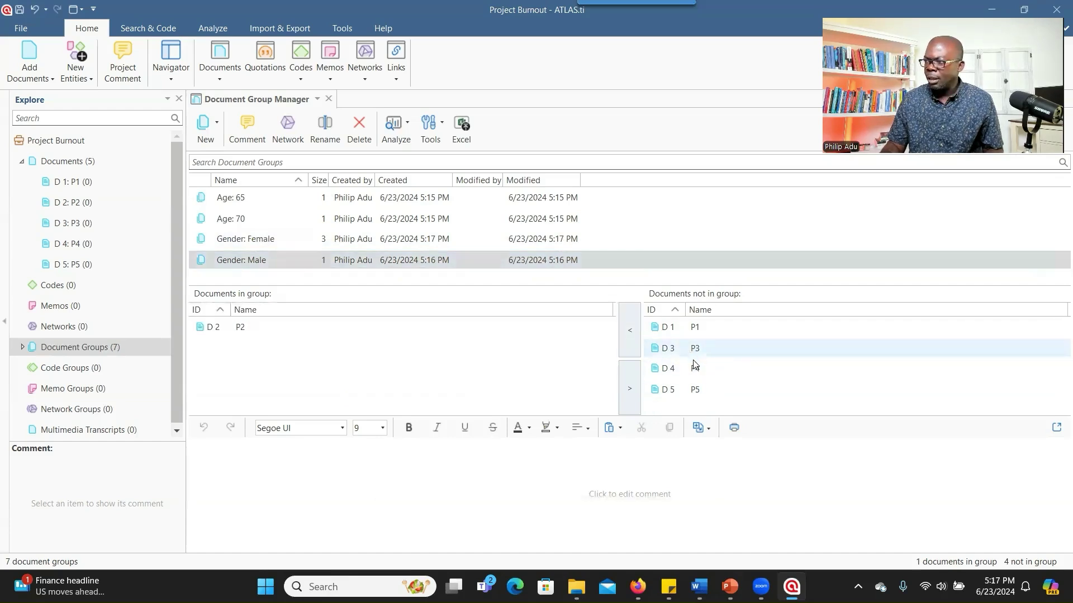
double_click(687, 352)
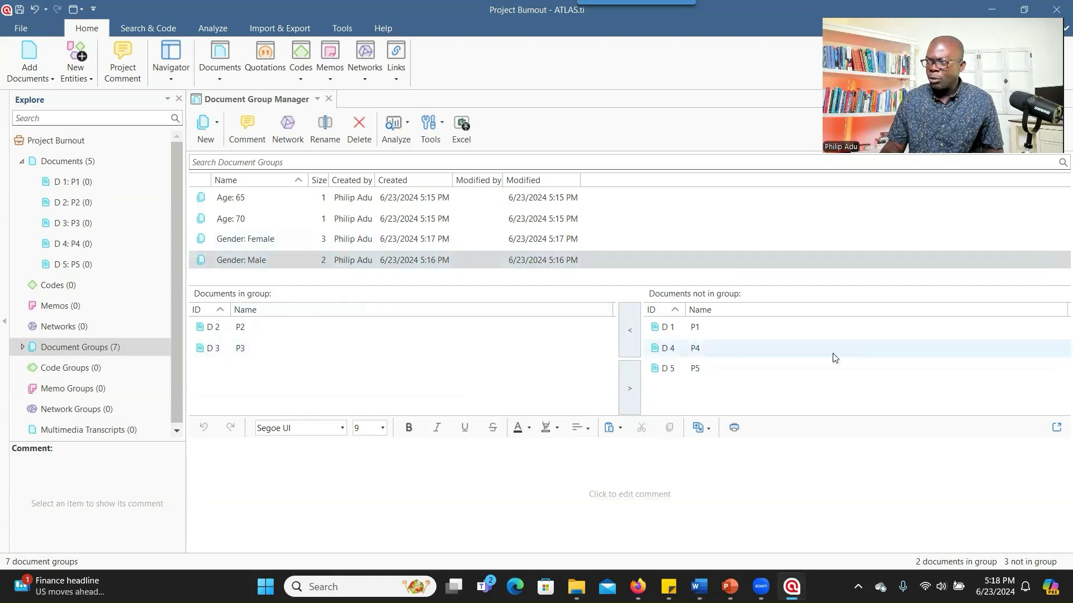
click(215, 139)
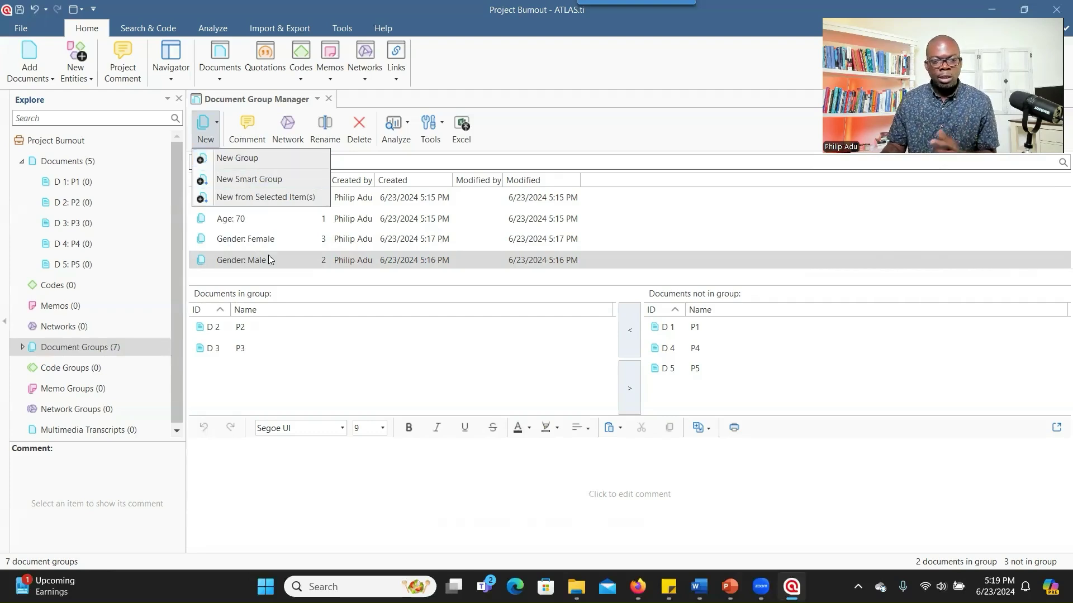
click(301, 345)
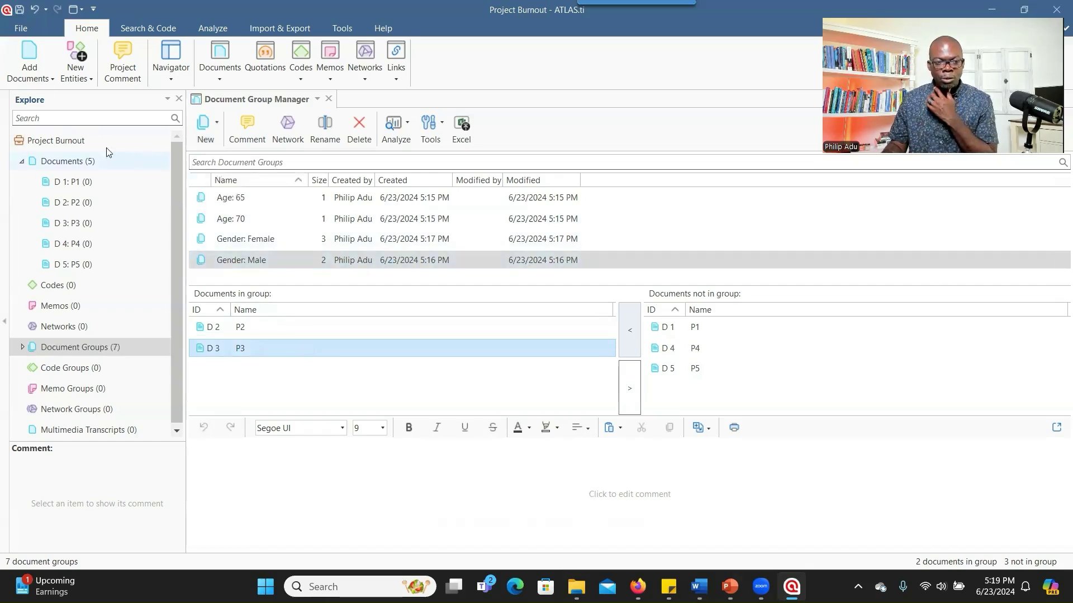
Open the recent project "Burnout Project Part1".
click(30, 32)
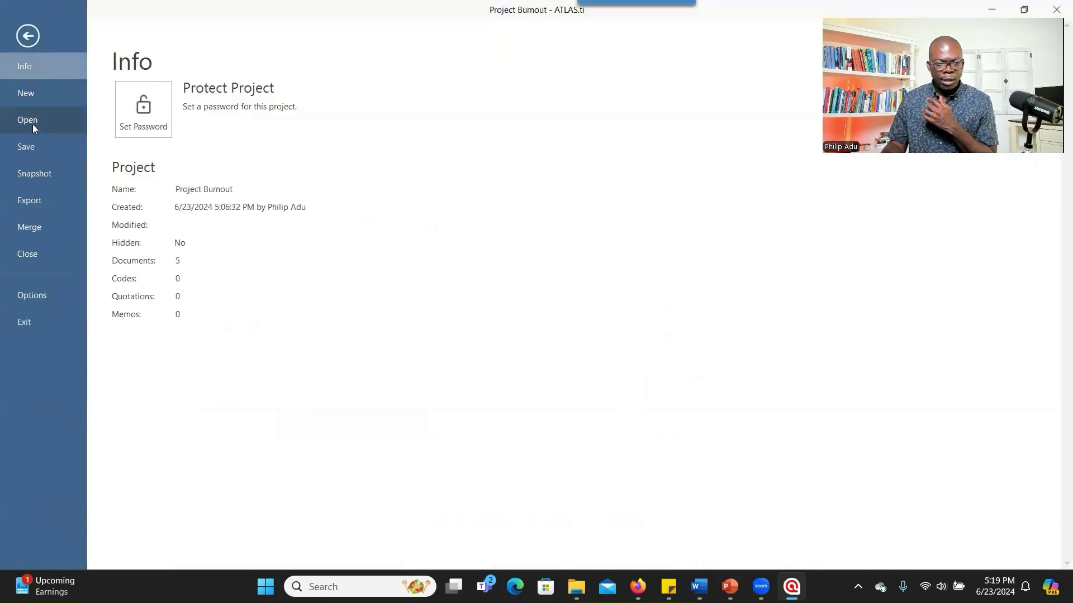
click(33, 122)
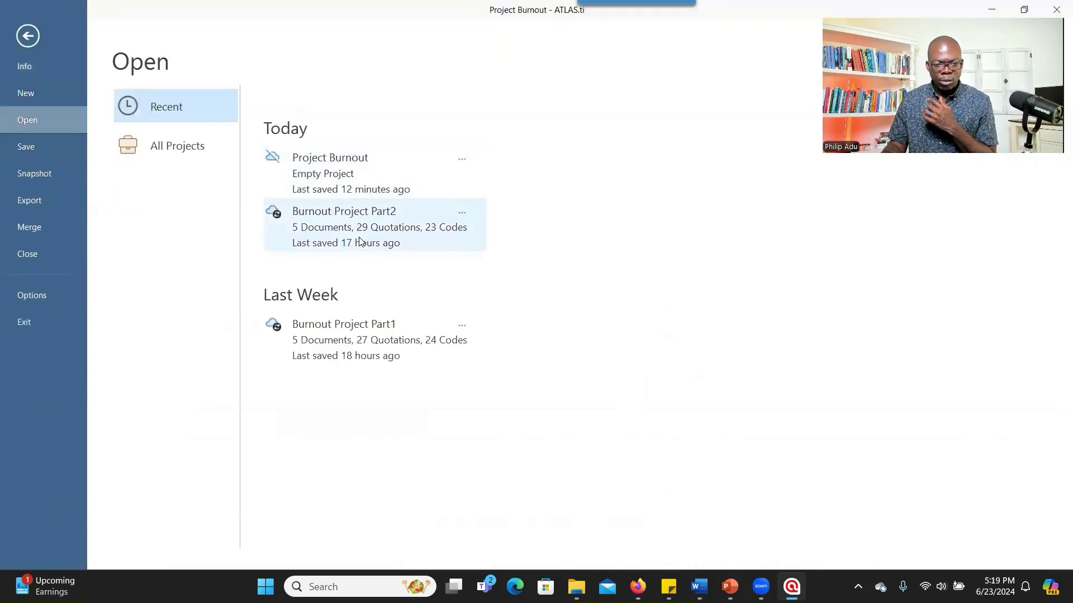
click(343, 332)
click(661, 163)
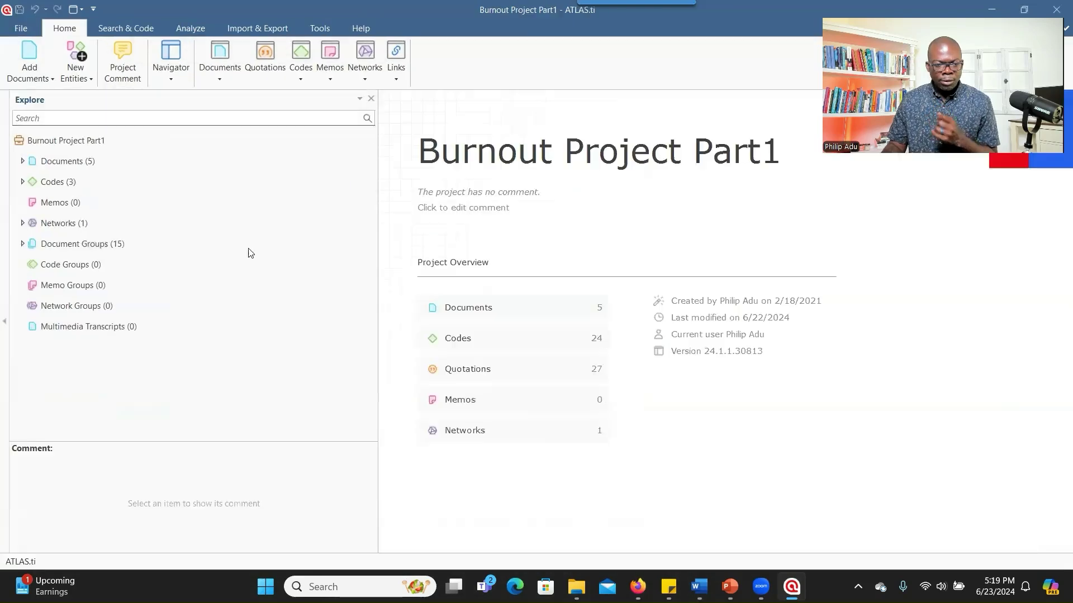
Expand the project's document groups and review the age, ethnicity, gender and years-of-experience groups.
click(115, 252)
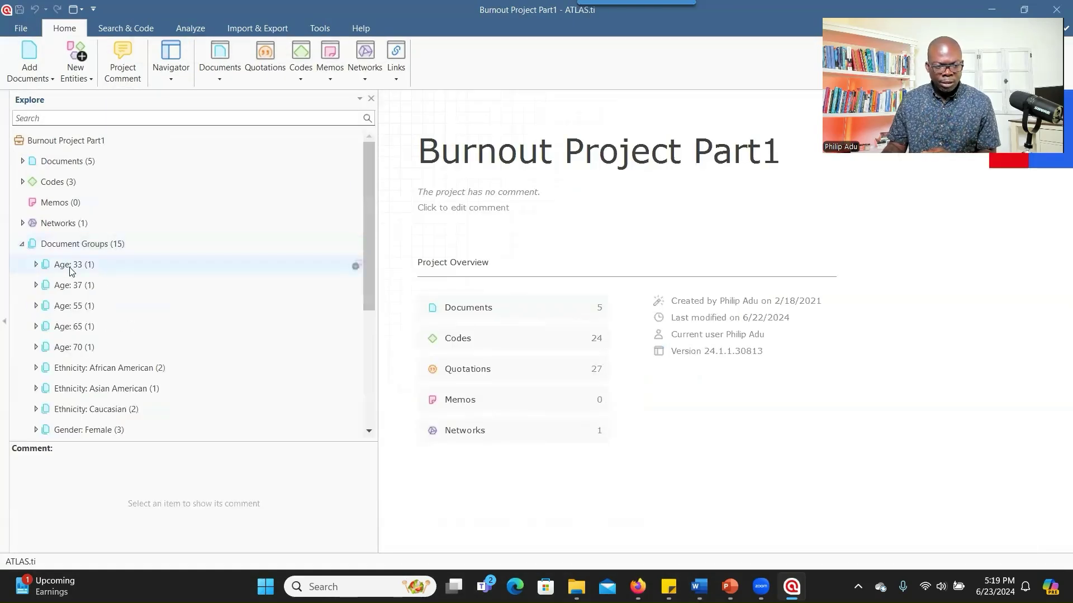
scroll(91, 341, down, 1)
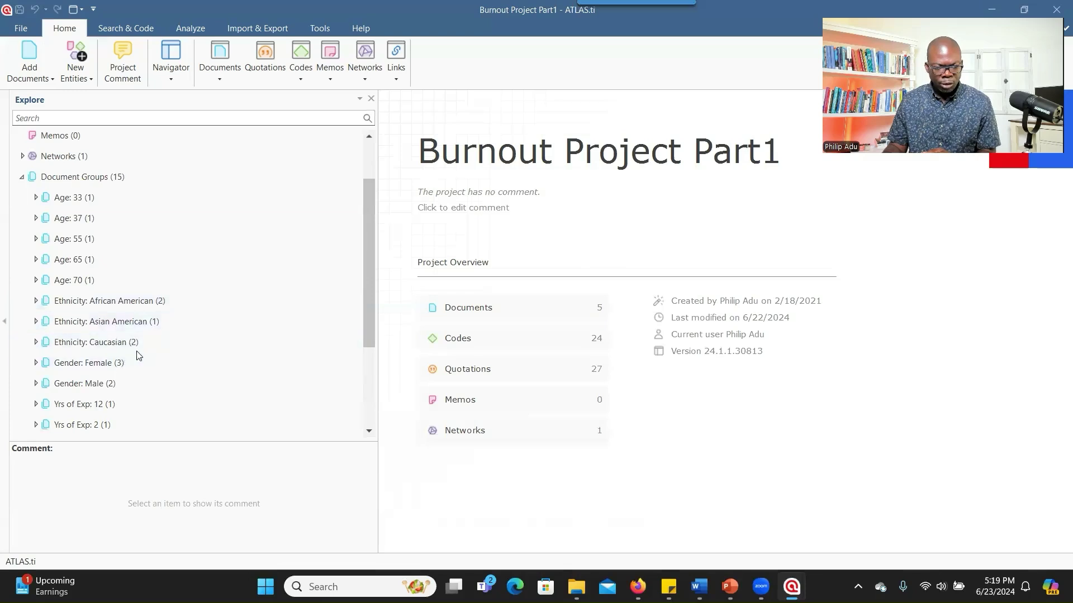
scroll(110, 369, down, 1)
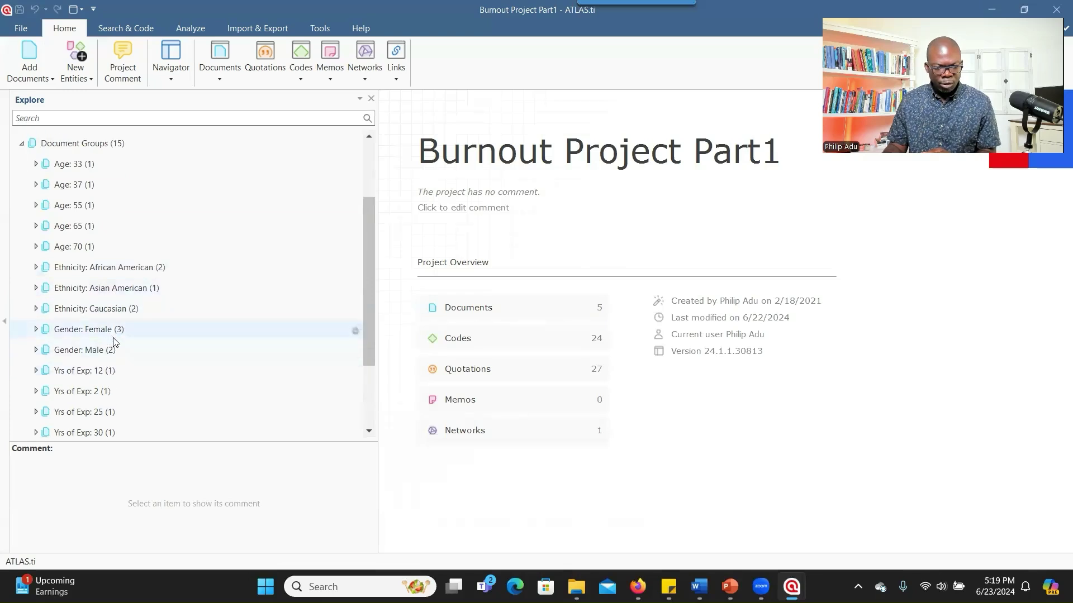
Examine which participant documents belong to the "Ethnicity: African American", "Age: 33" and "Age: 37" groups, and collapse the document groups.
scroll(106, 388, up, 2)
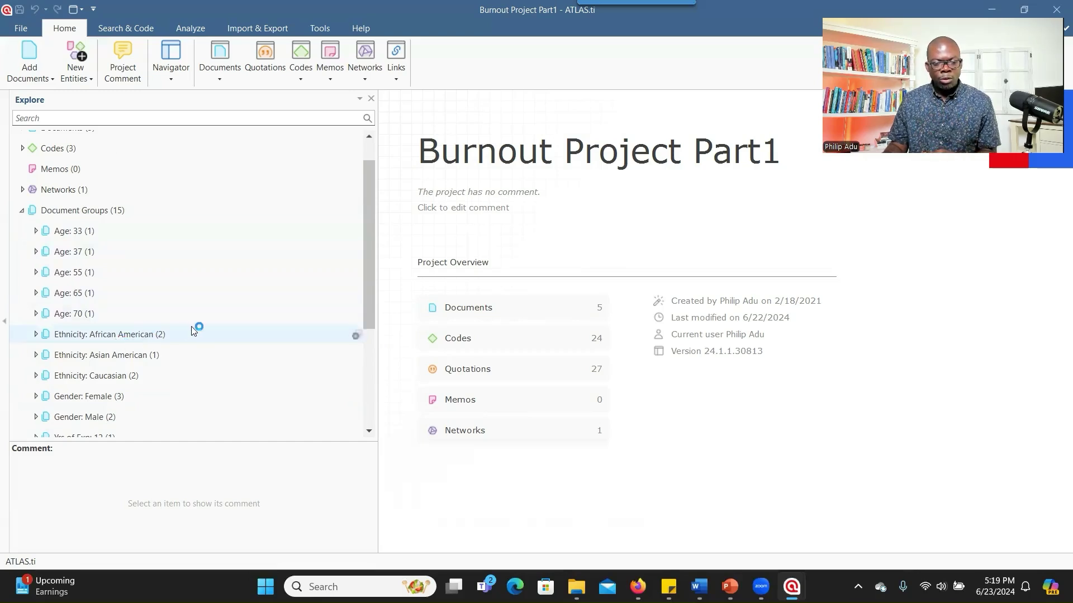
scroll(190, 329, up, 1)
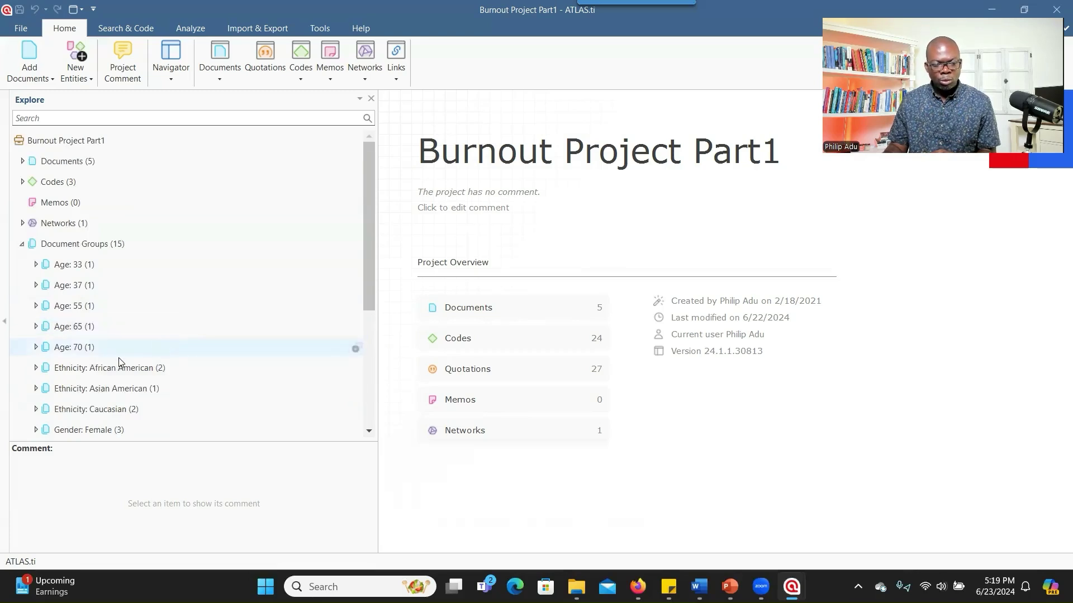
click(36, 368)
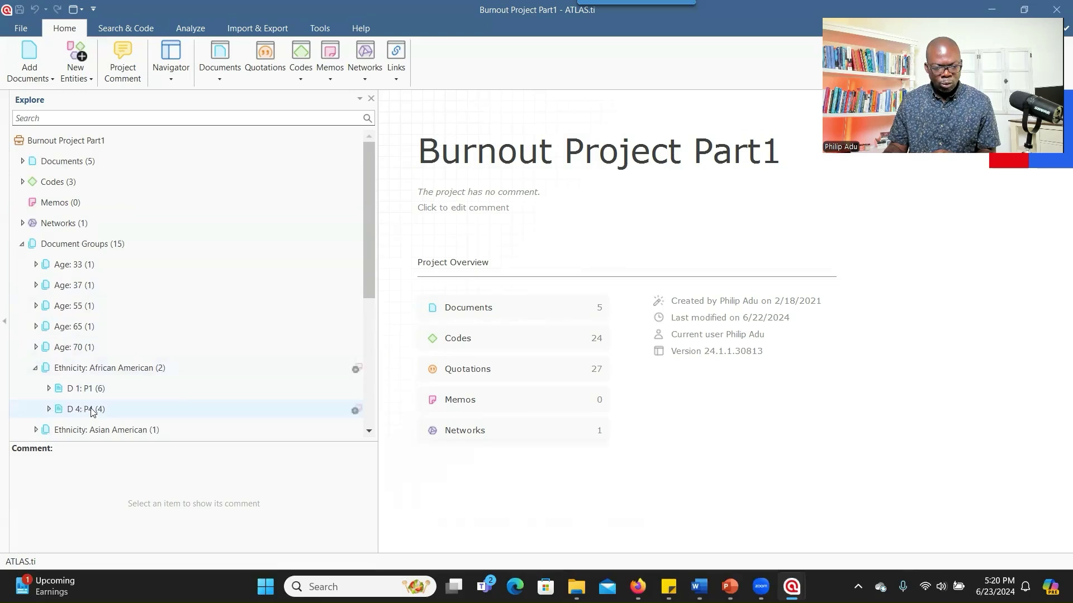
scroll(100, 391, down, 1)
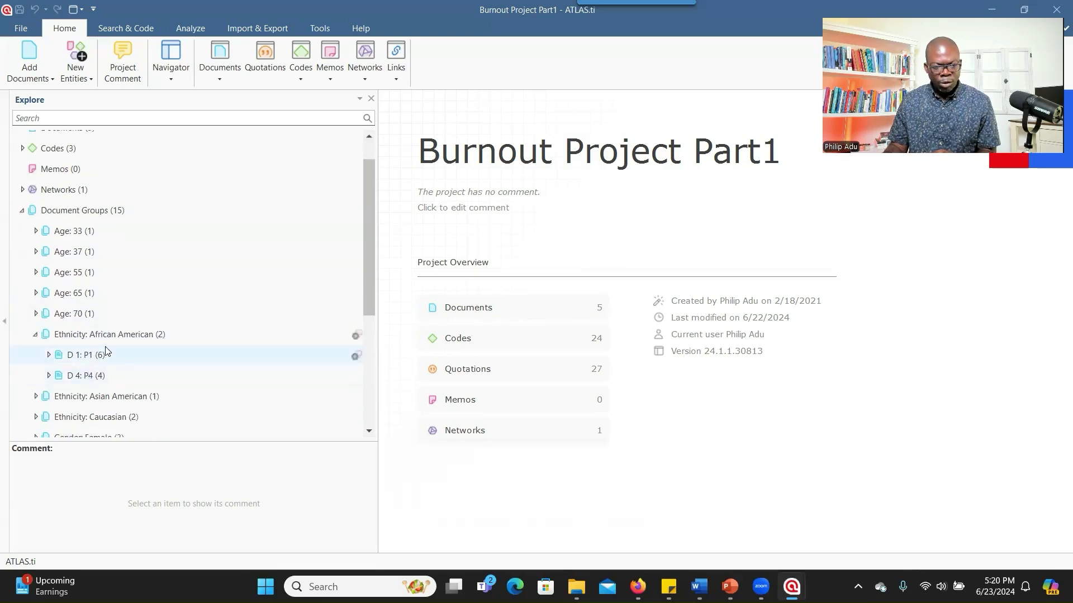
scroll(132, 346, down, 1)
scroll(90, 319, up, 2)
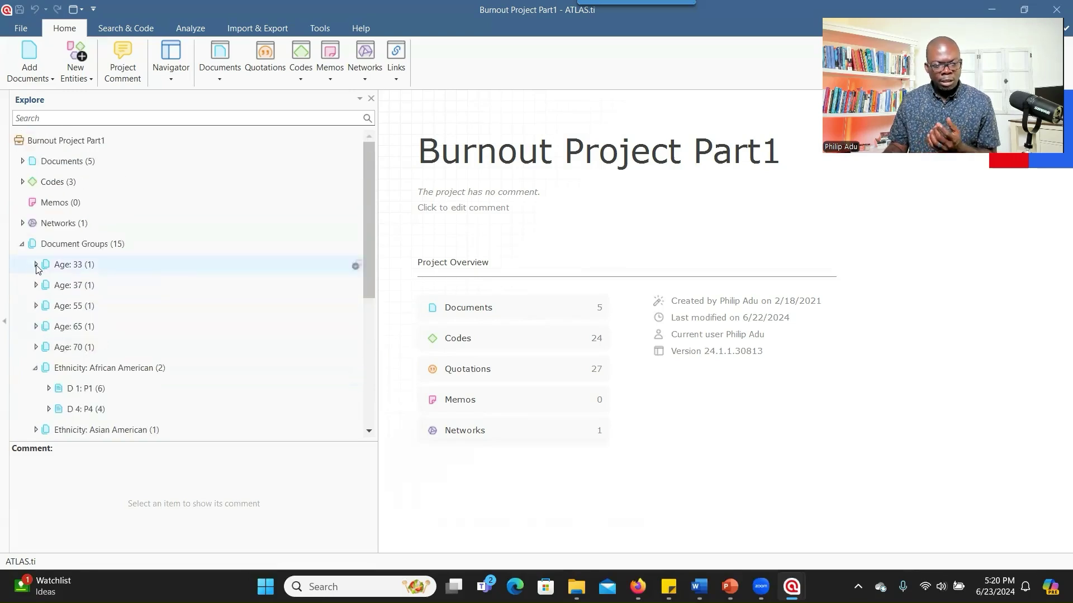
click(35, 265)
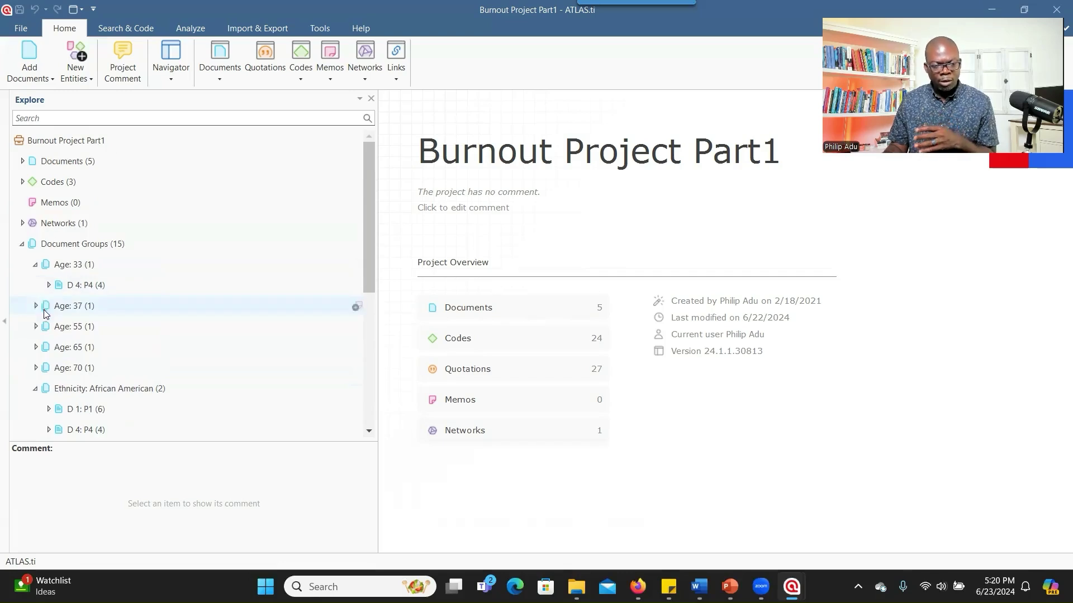
click(35, 306)
scroll(50, 307, down, 5)
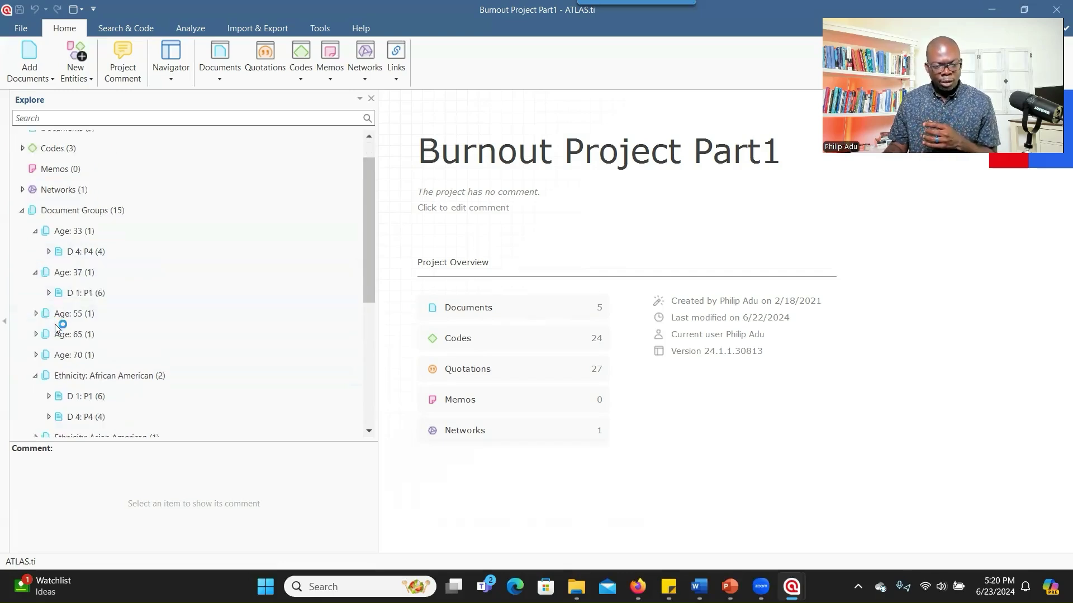
scroll(229, 256, up, 5)
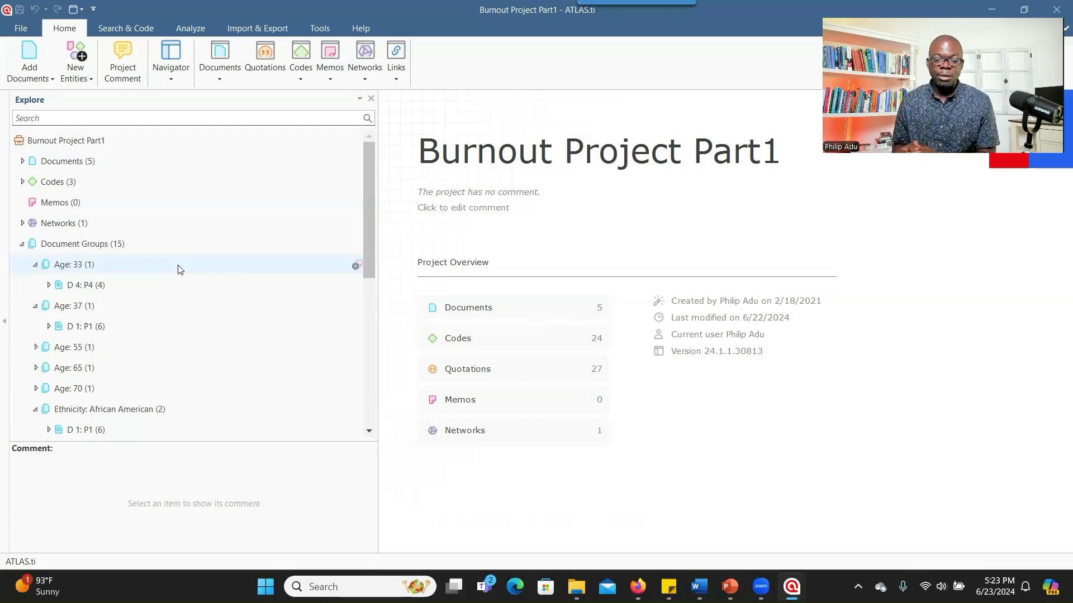
click(23, 244)
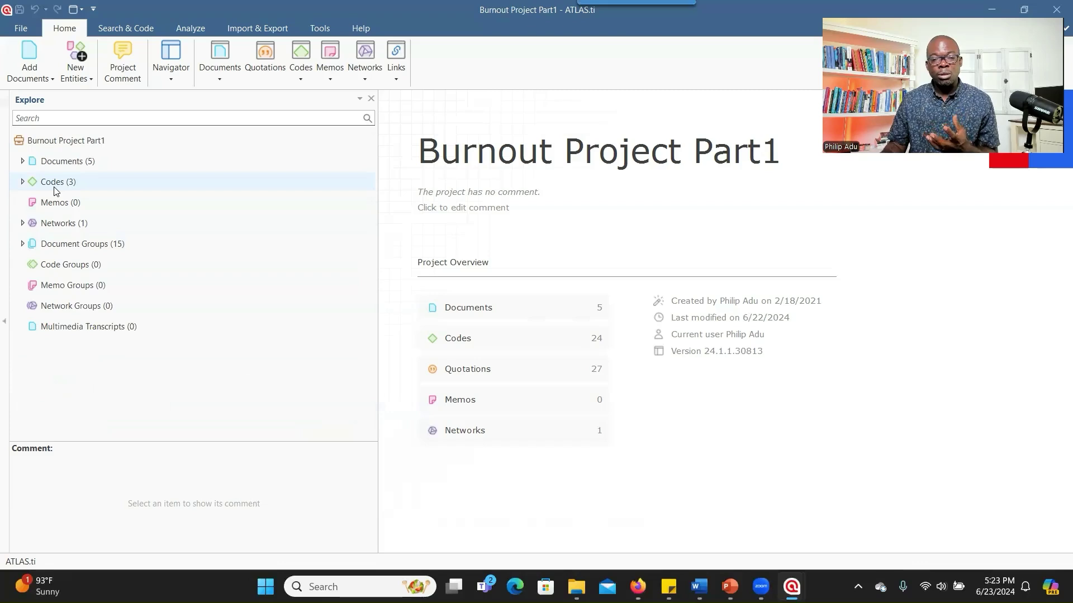
Open "Project Burnout" from the list of all projects.
click(21, 28)
click(37, 122)
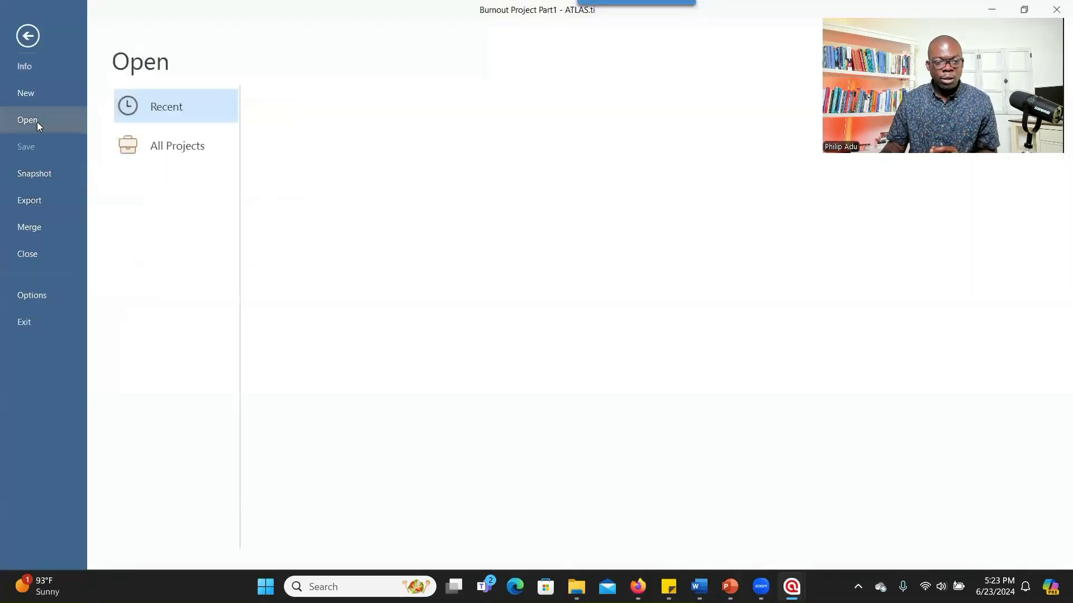
click(158, 145)
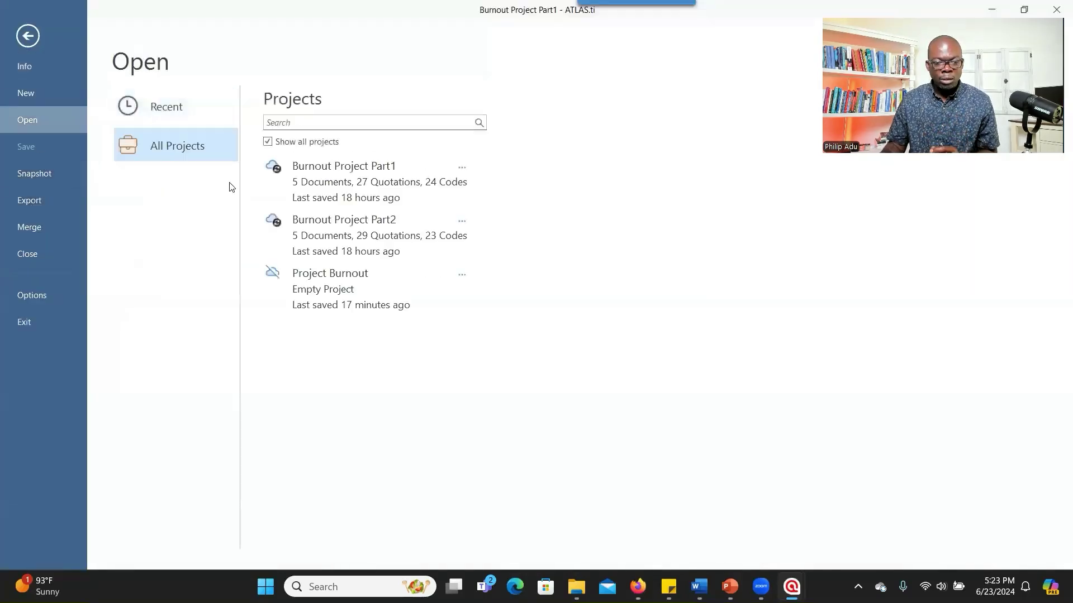
click(343, 274)
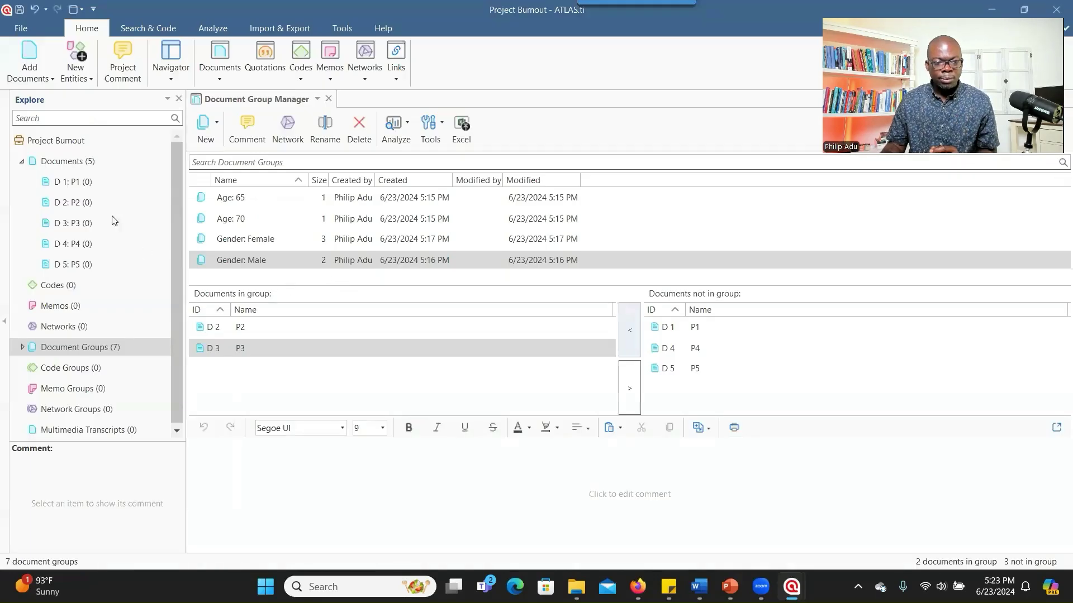
Collapse the project's document list and open the Code Manager.
click(21, 161)
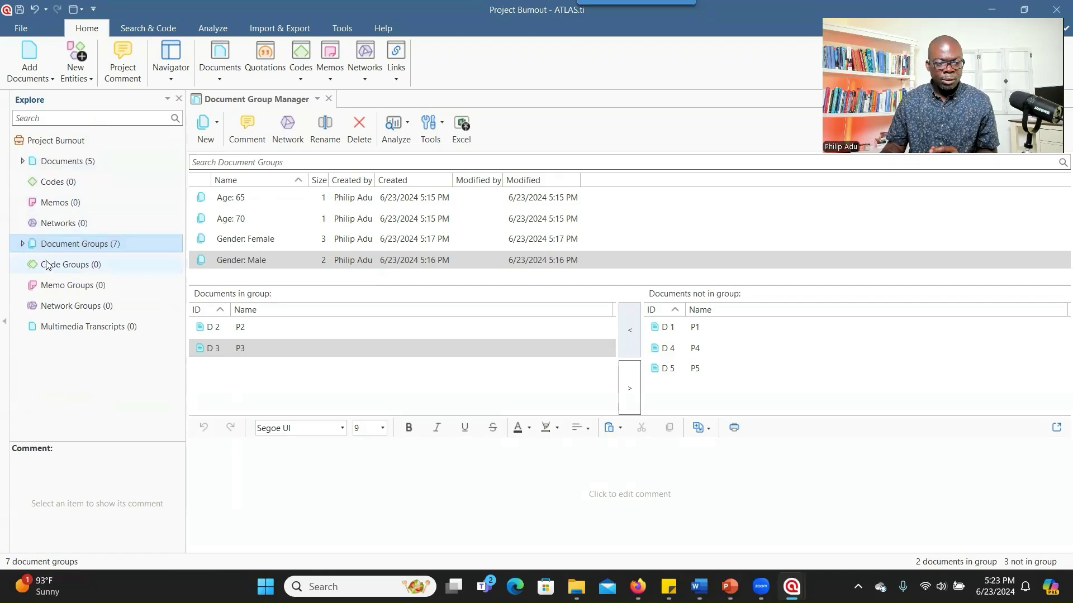
click(31, 182)
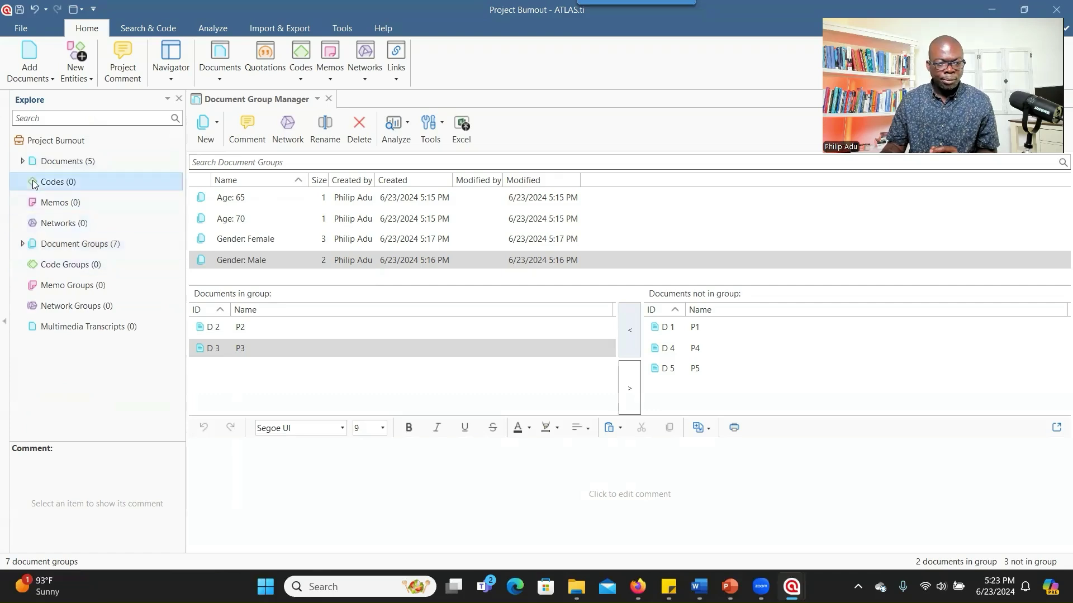
double_click(65, 185)
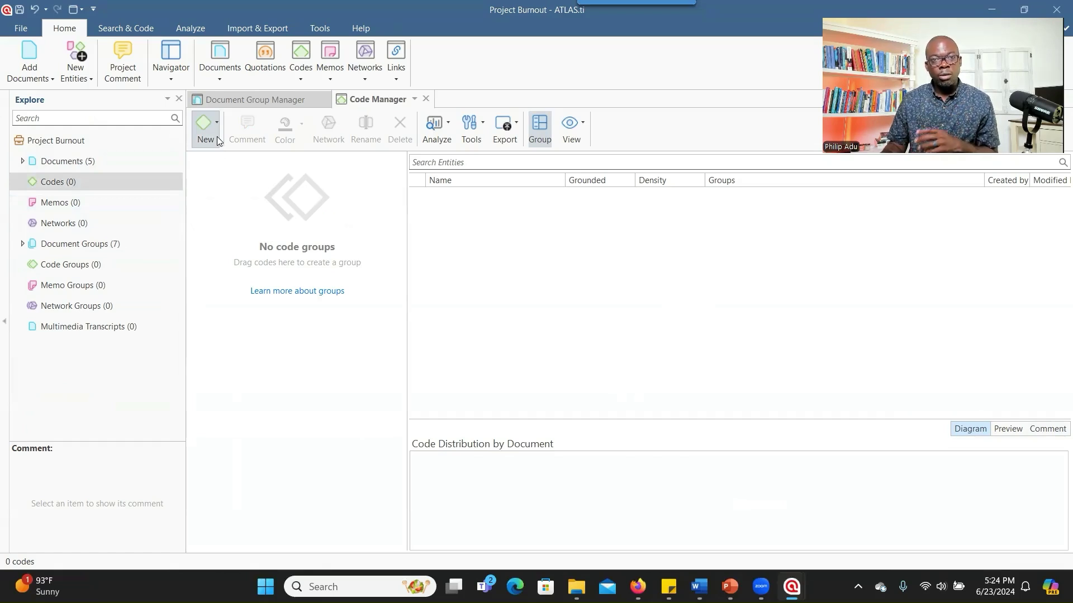
Switch to the Word document "Research questions and demographics", maximize it and review the two research questions.
mouse_move(668, 586)
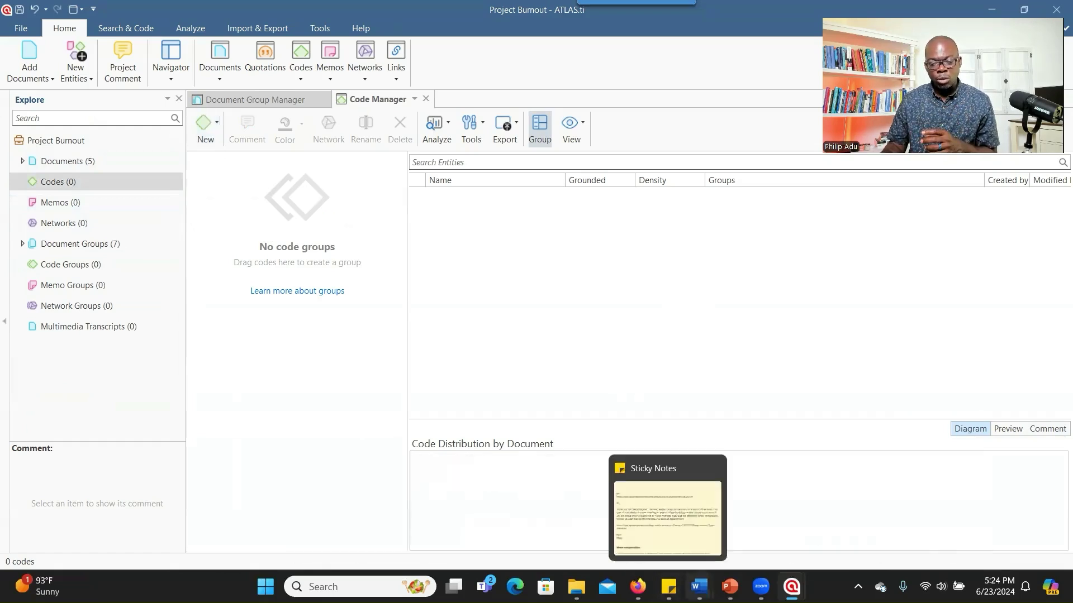
click(854, 513)
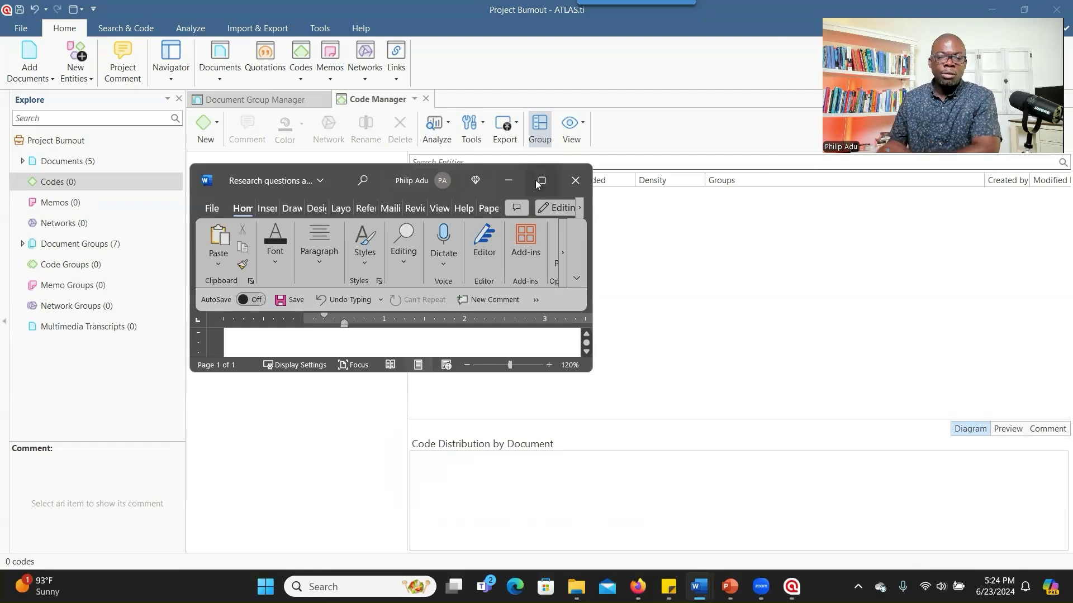
click(541, 181)
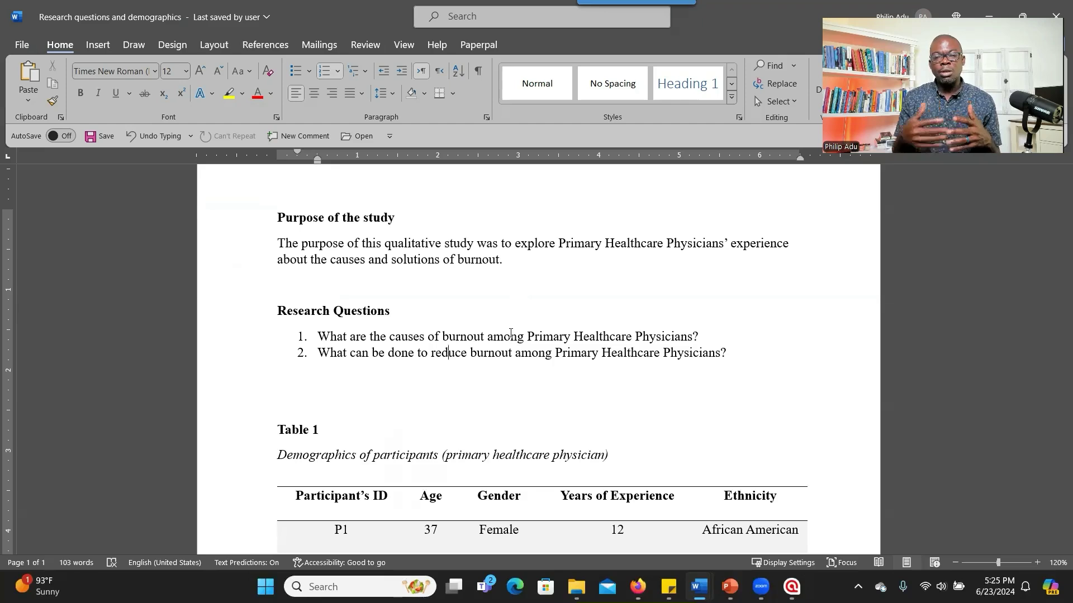
drag(333, 339, 567, 363)
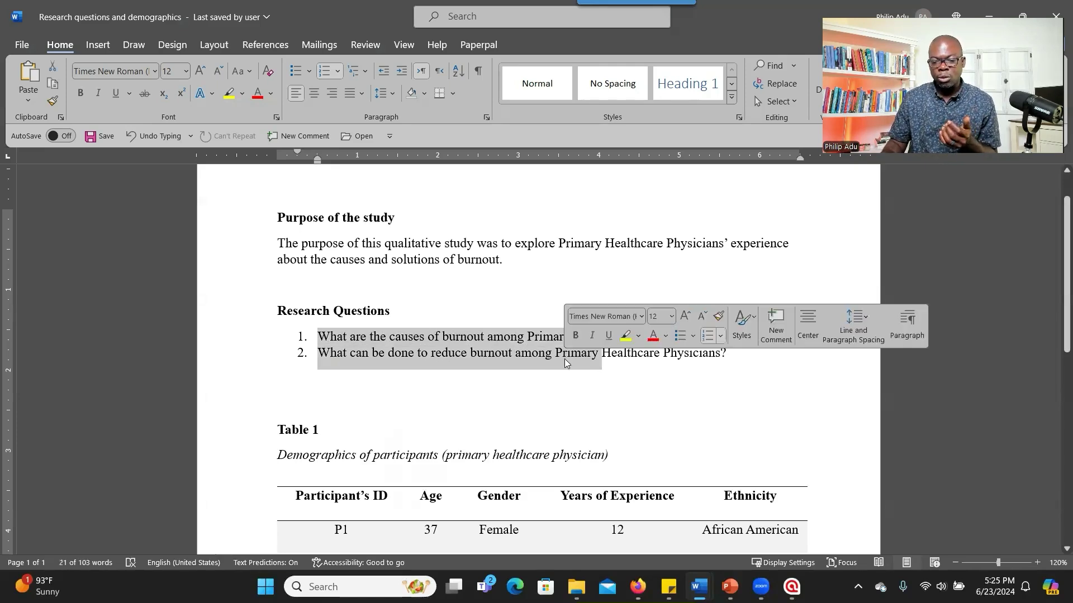
click(530, 356)
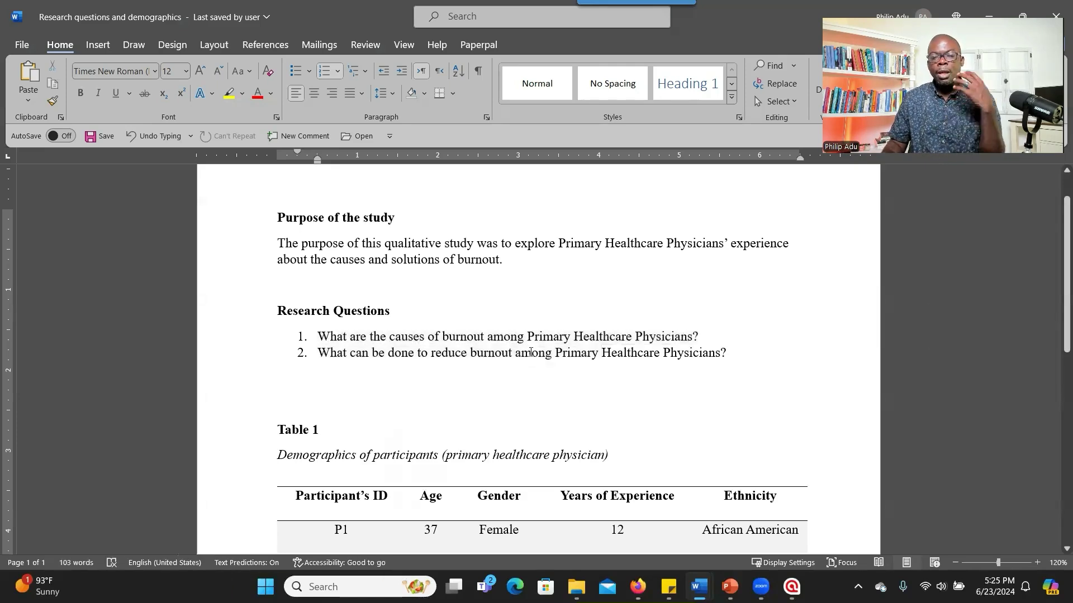
Switch to the PowerPoint qualitative analysis presentation, maximize it and examine the labels assigned to the research questions on slide 9.
mouse_move(681, 583)
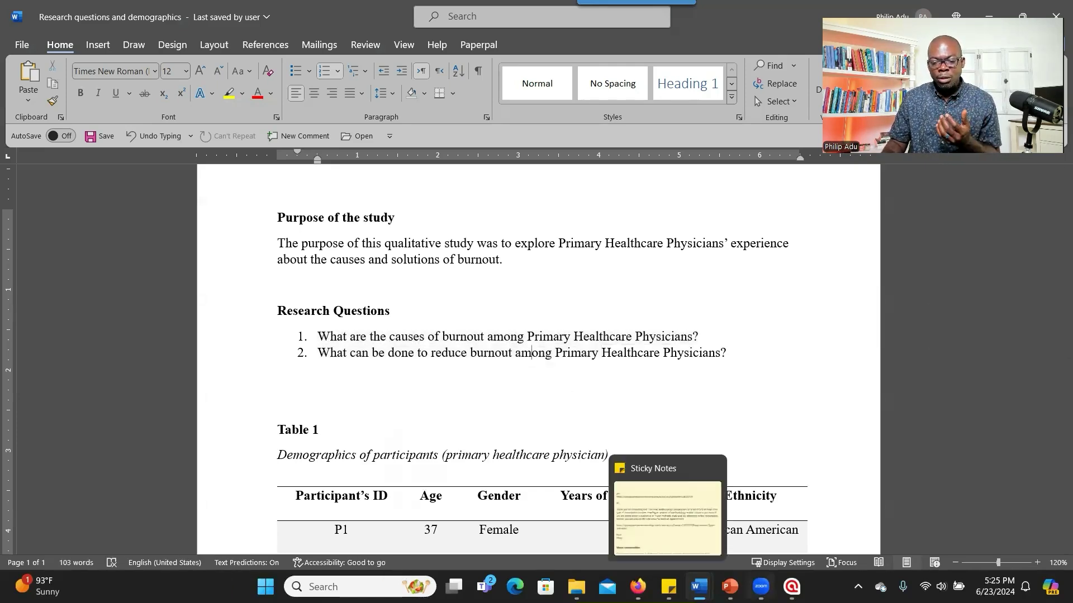
click(729, 587)
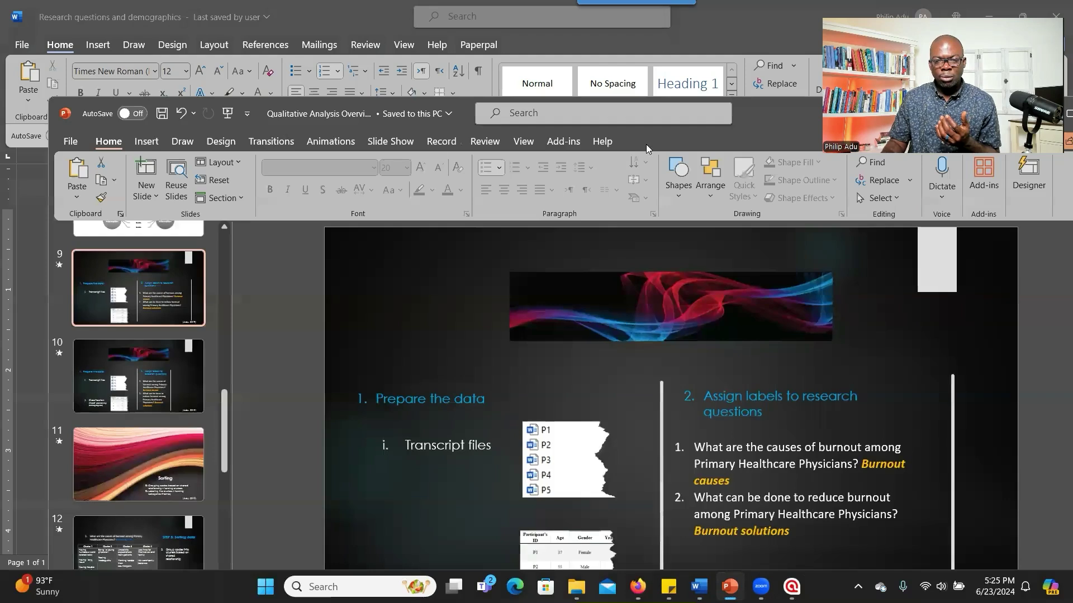
double_click(704, 133)
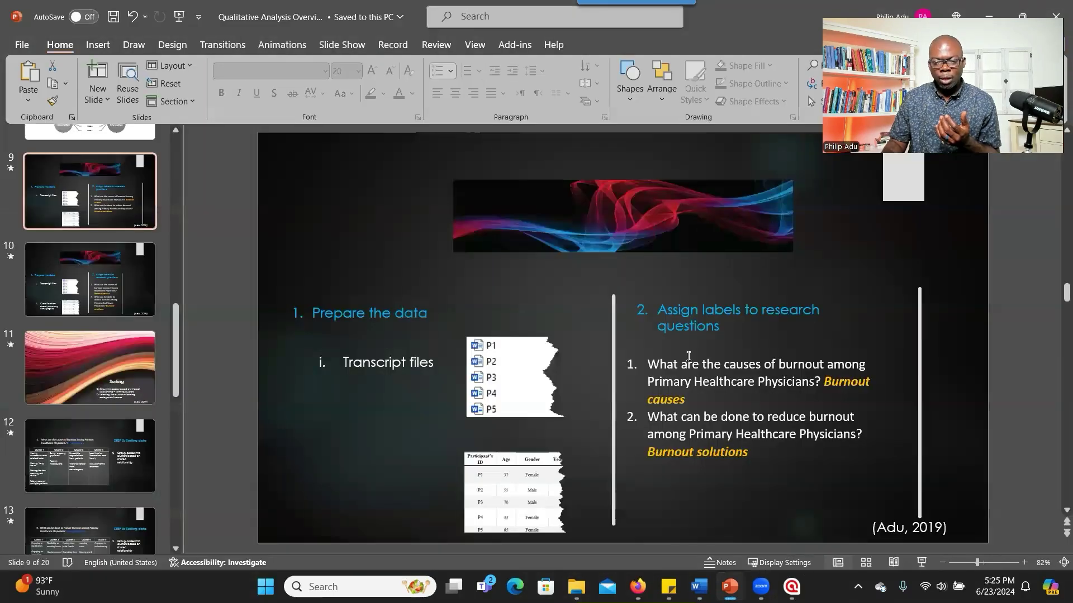
click(826, 386)
drag(826, 386, 851, 385)
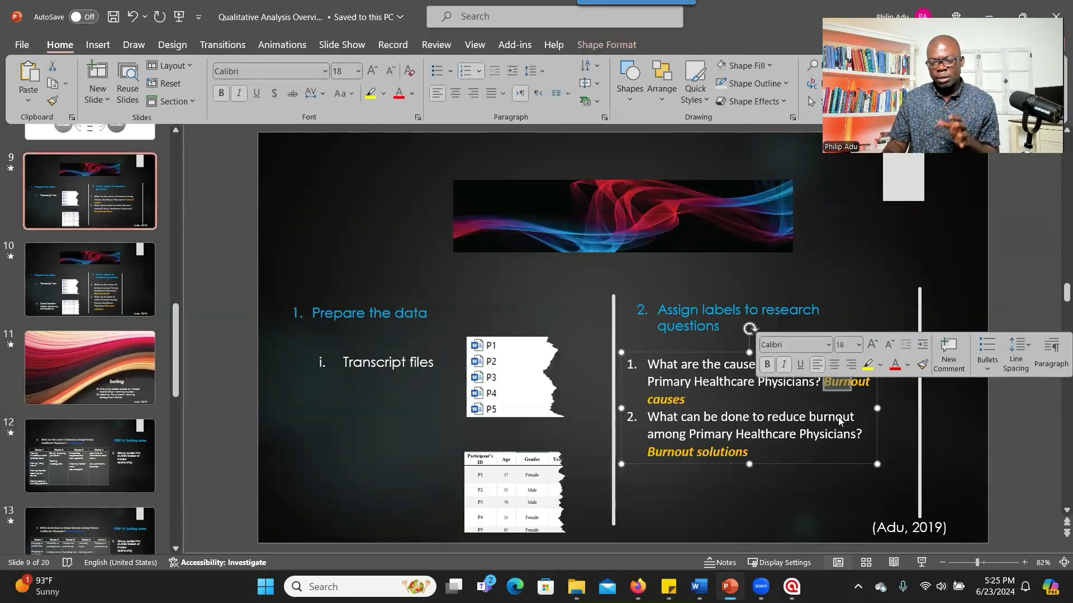
click(849, 402)
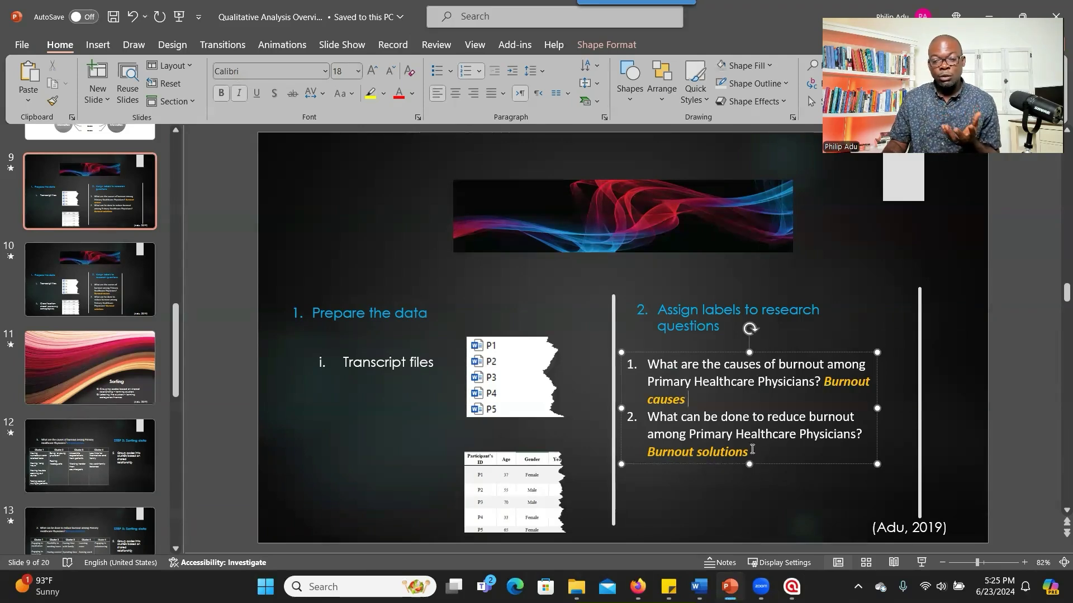
Switch back to ATLAS.ti, start creating new codes and enter "(RQ1) Burnout cuases" as the first code name.
key(alt+Tab)
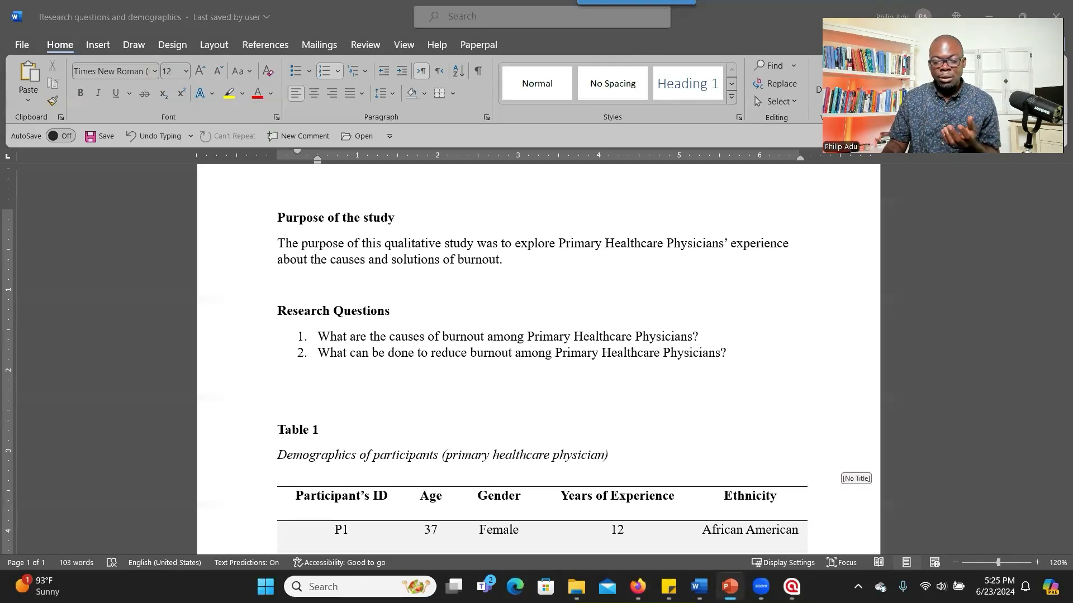
mouse_move(791, 586)
click(766, 535)
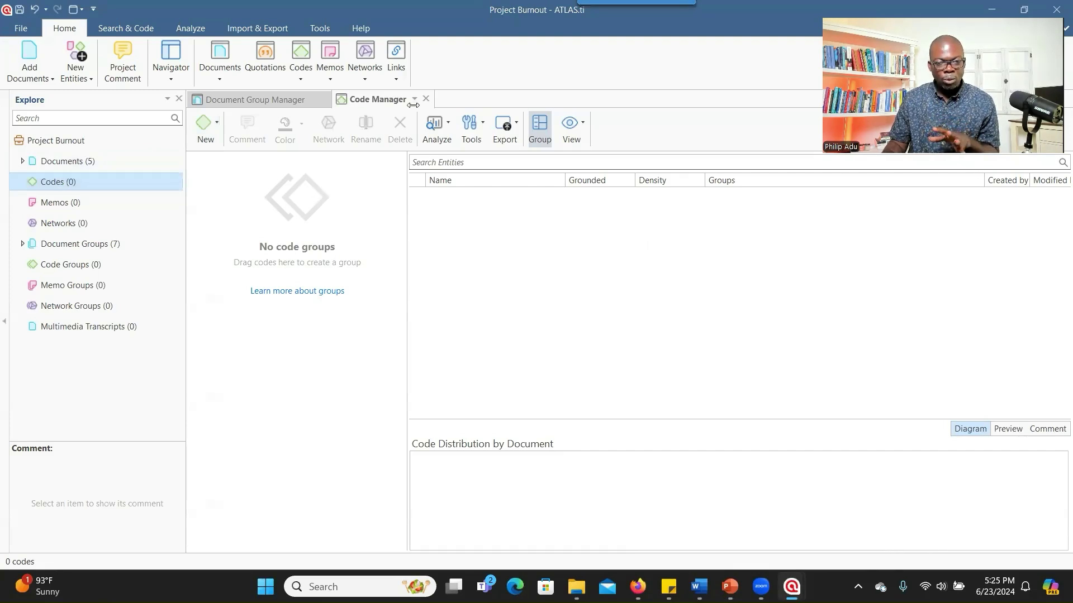
click(205, 134)
click(216, 160)
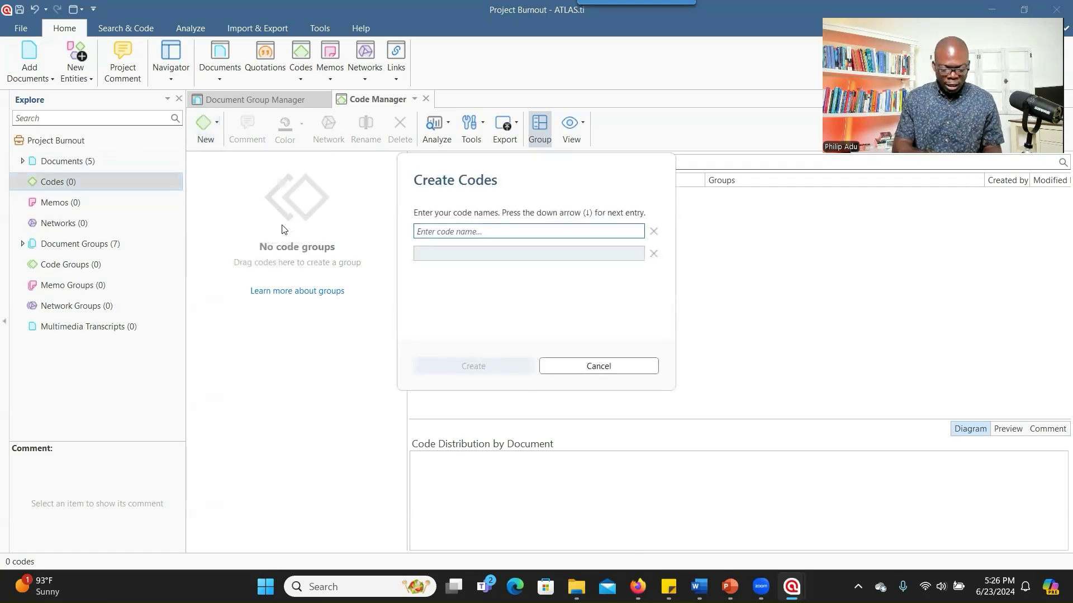
text((RQ1) Burnout cuases)
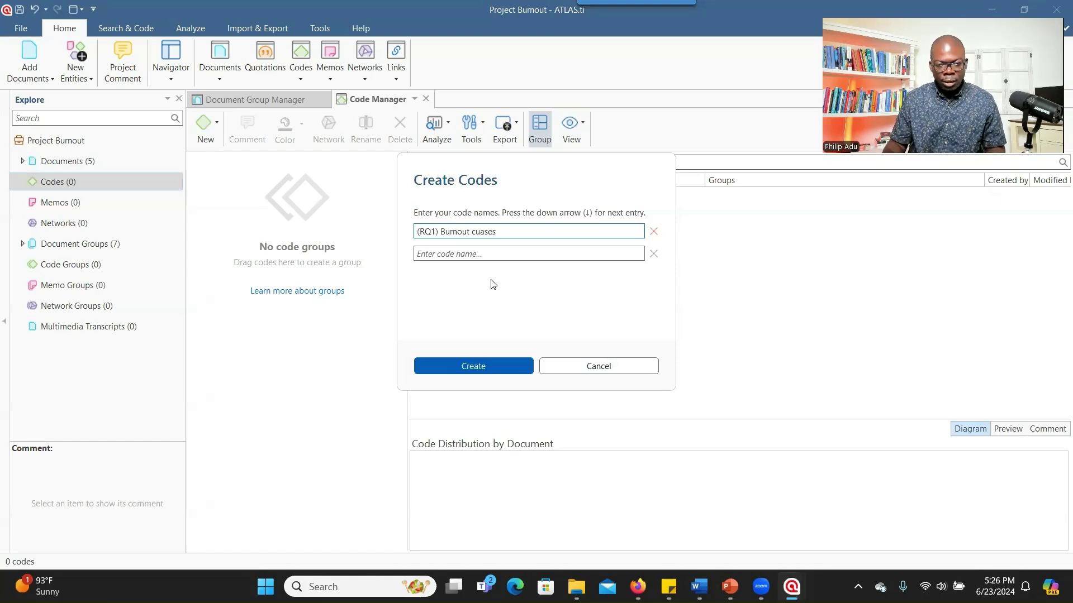
Enter "(Rq2) Bornout solutions" as the second code name and create both codes.
click(465, 256)
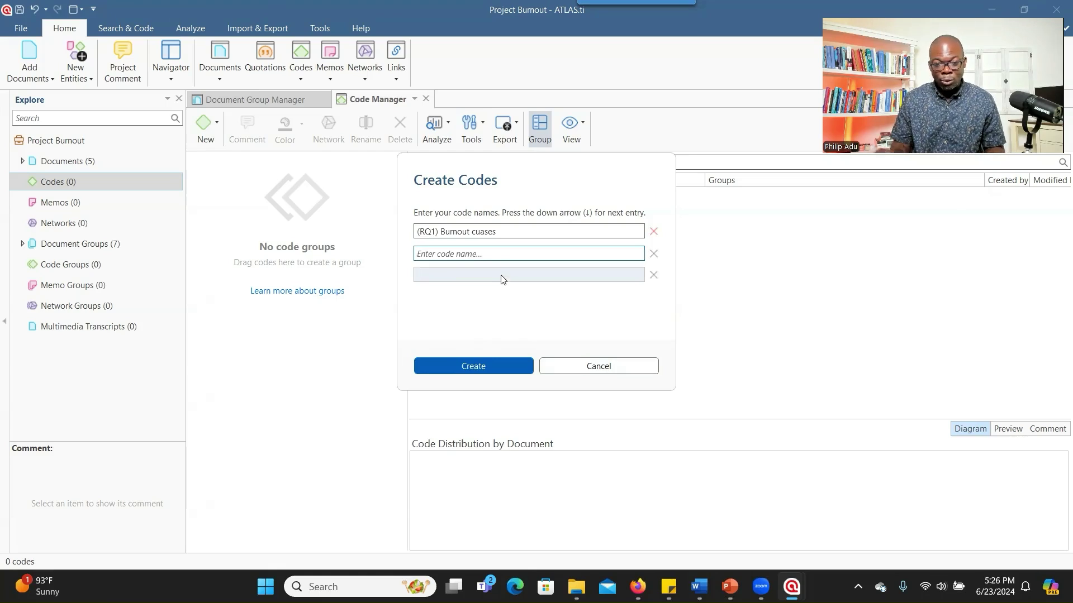
text(()
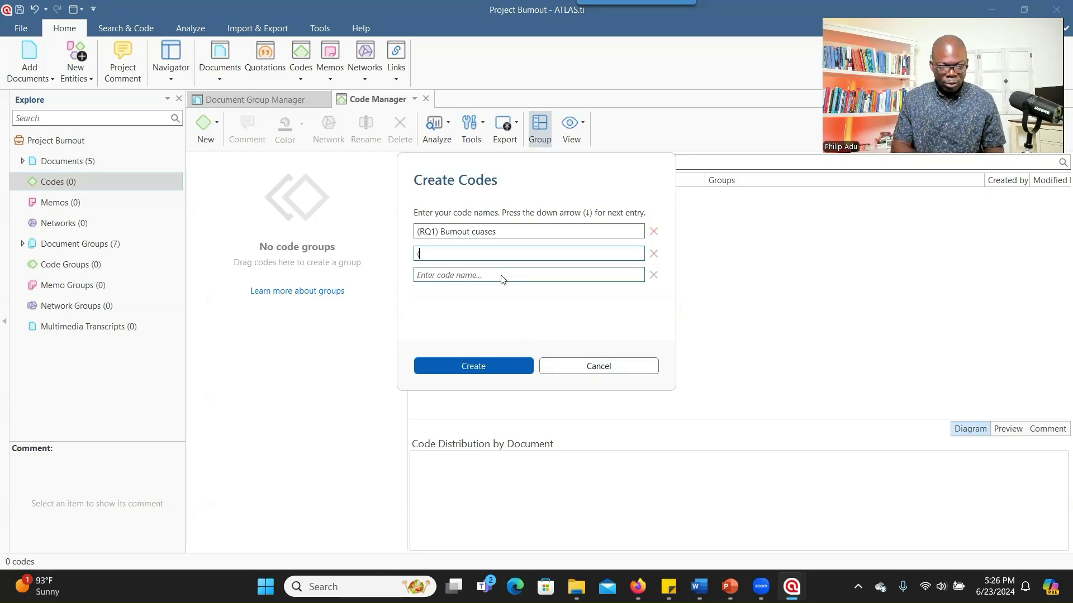
text(Rq2)
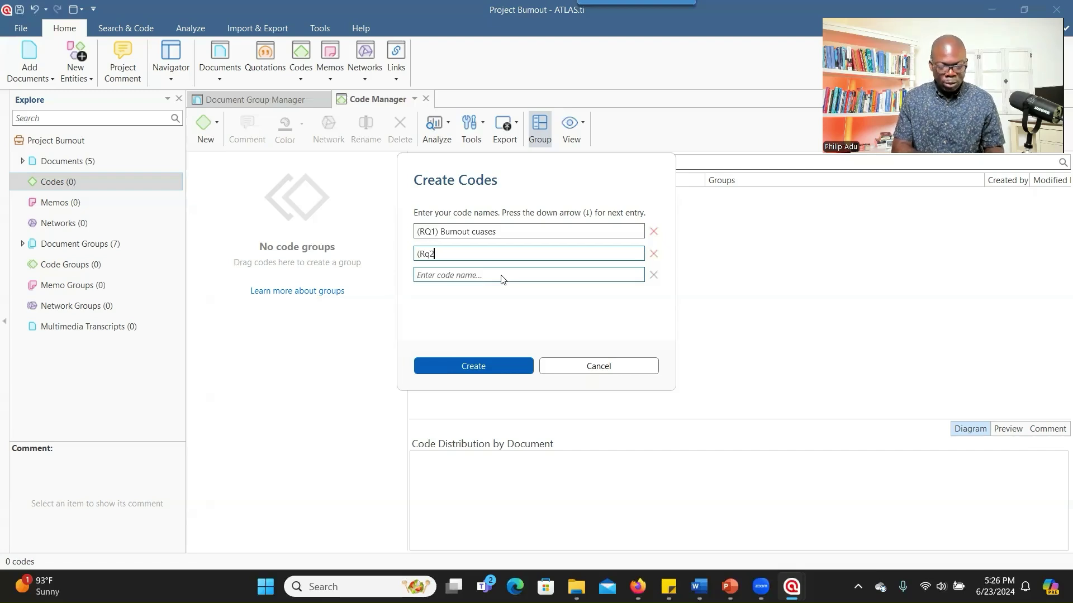
text() Bour)
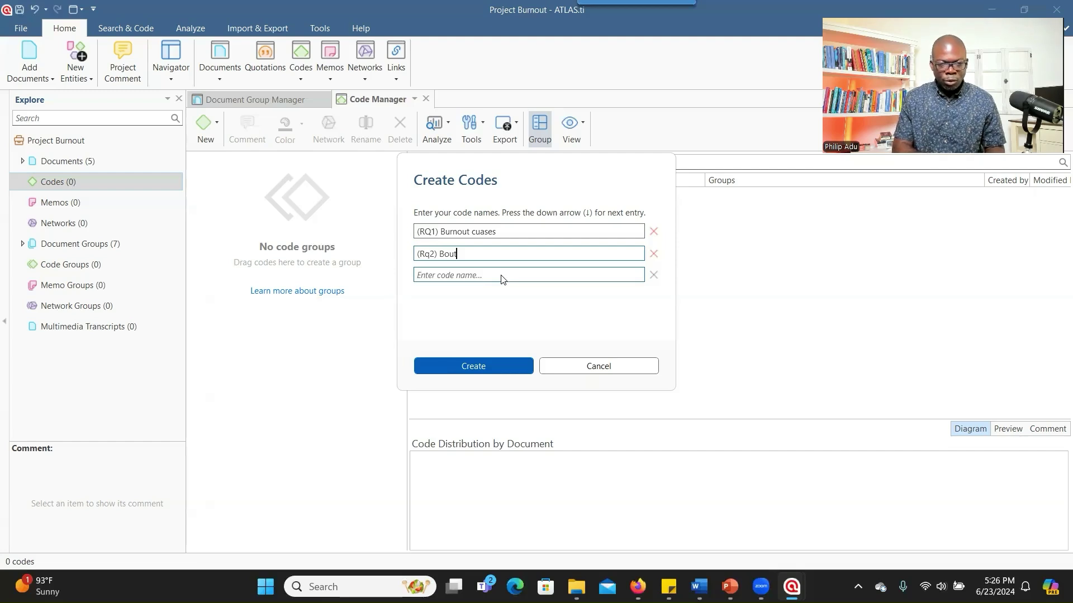
key(BackSpace)
key(BackSpace)
text(rnout)
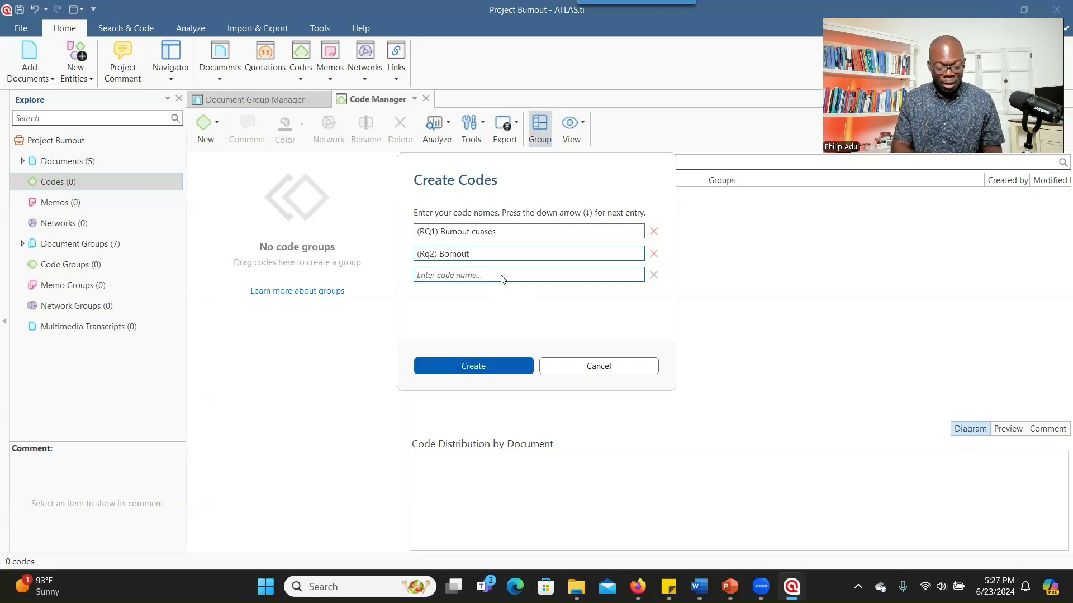
text(solutions)
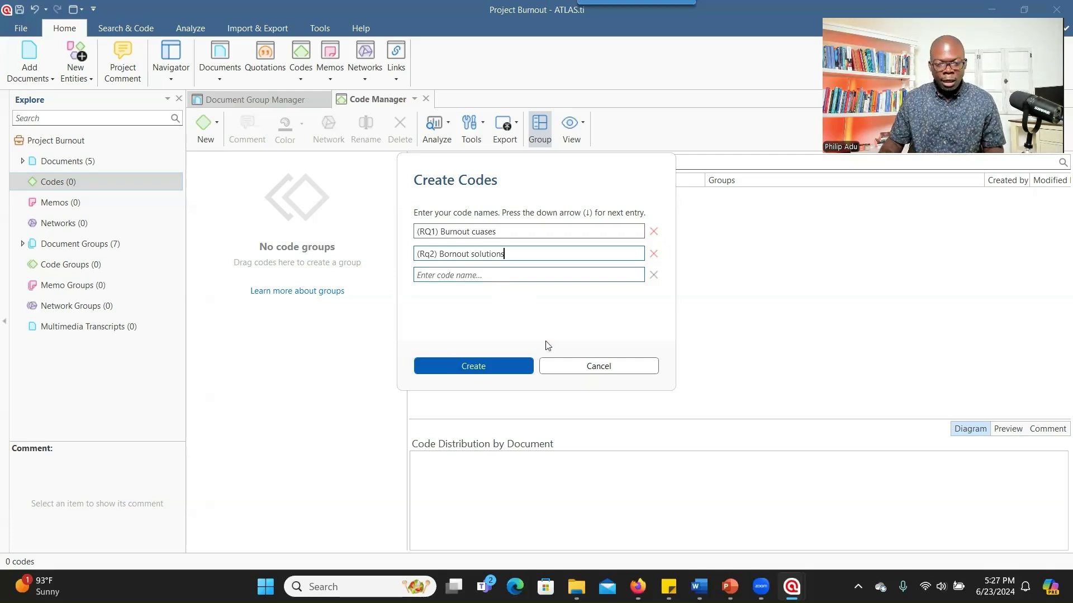
click(484, 368)
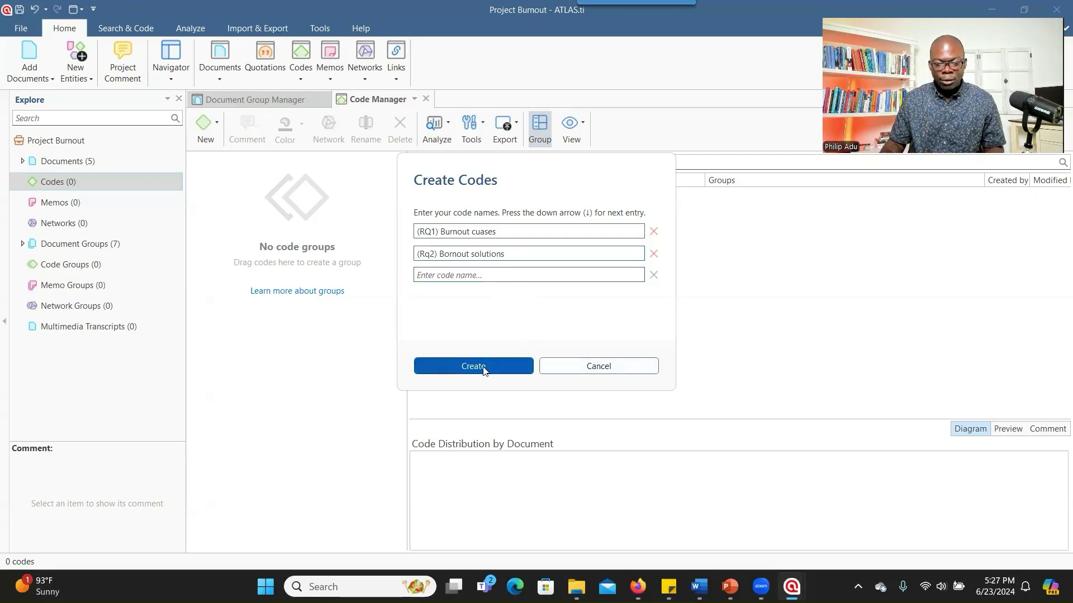